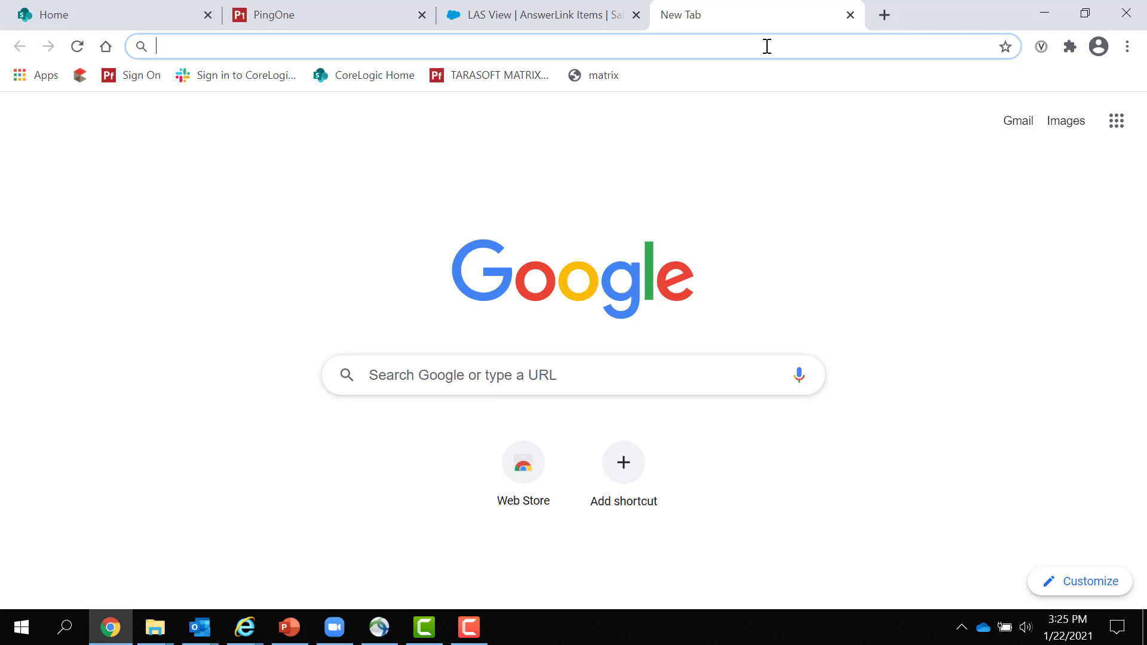
- Go to las.mlsmatrix.com and sign in with the member username and password
type("las.mls")
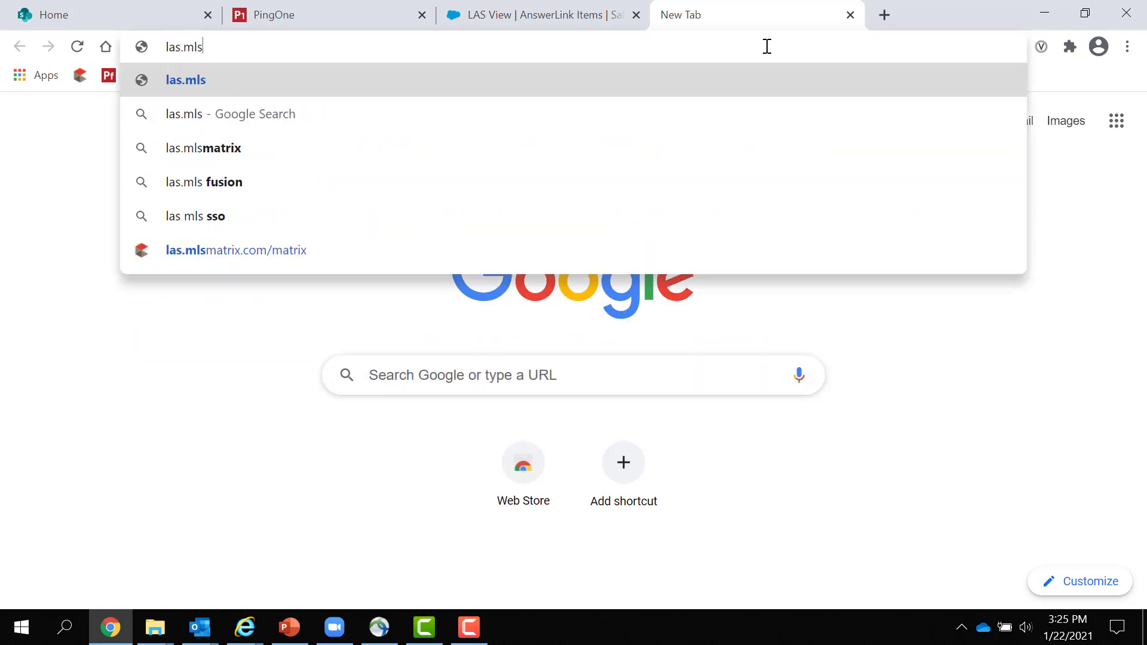
type("matrix.com/")
key("Return")
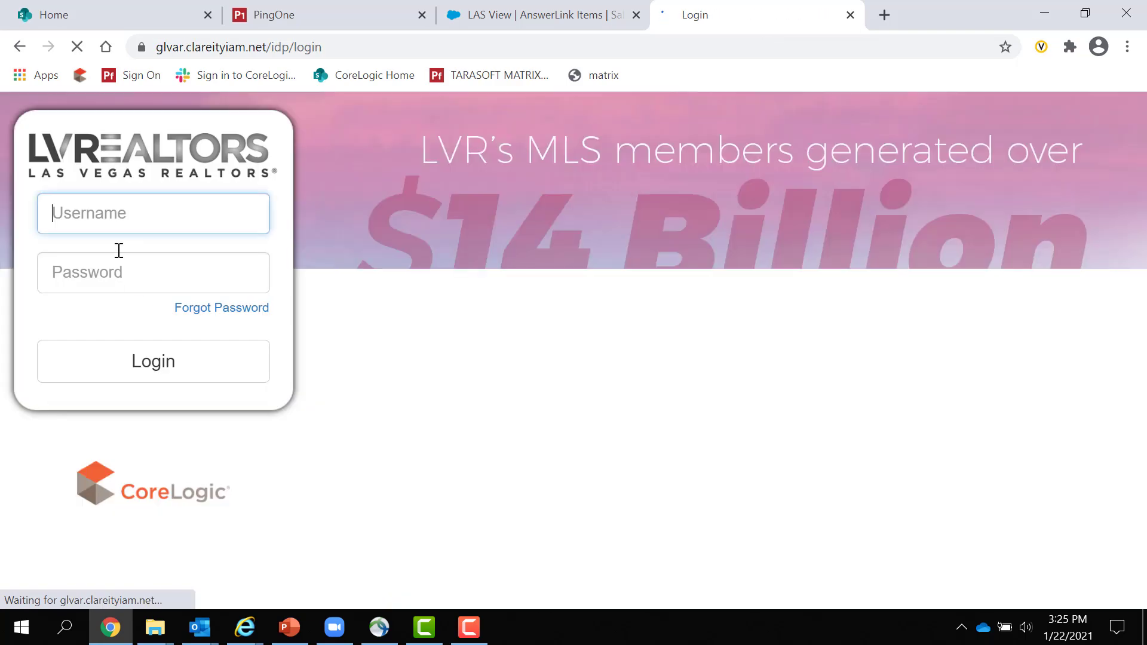
type("kathy44")
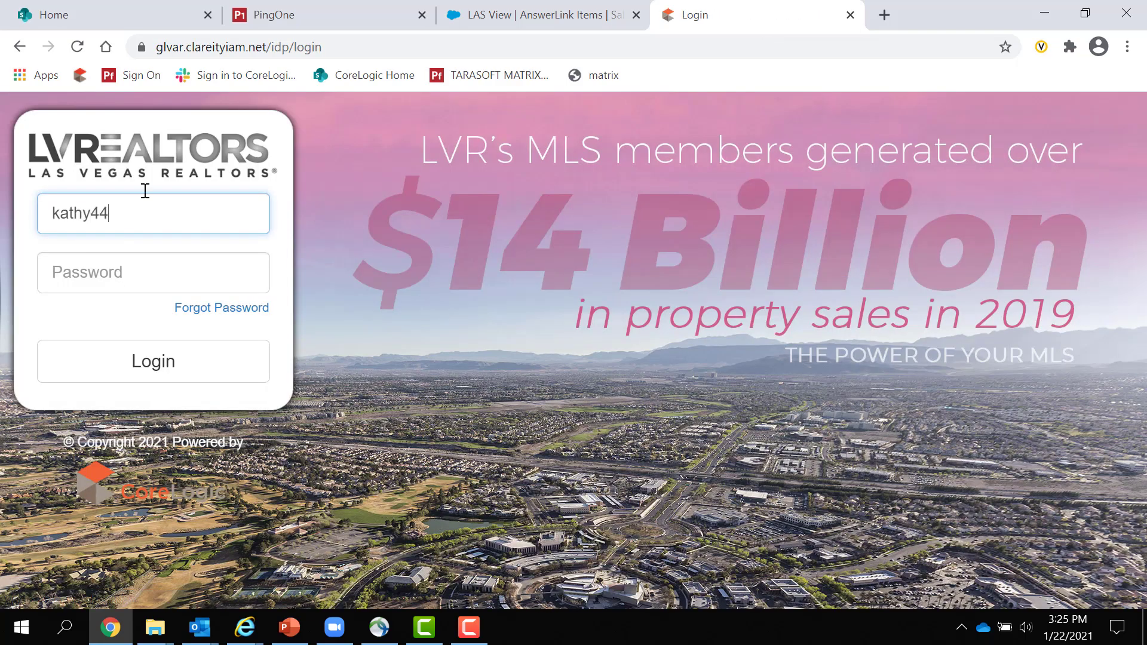
key("Tab")
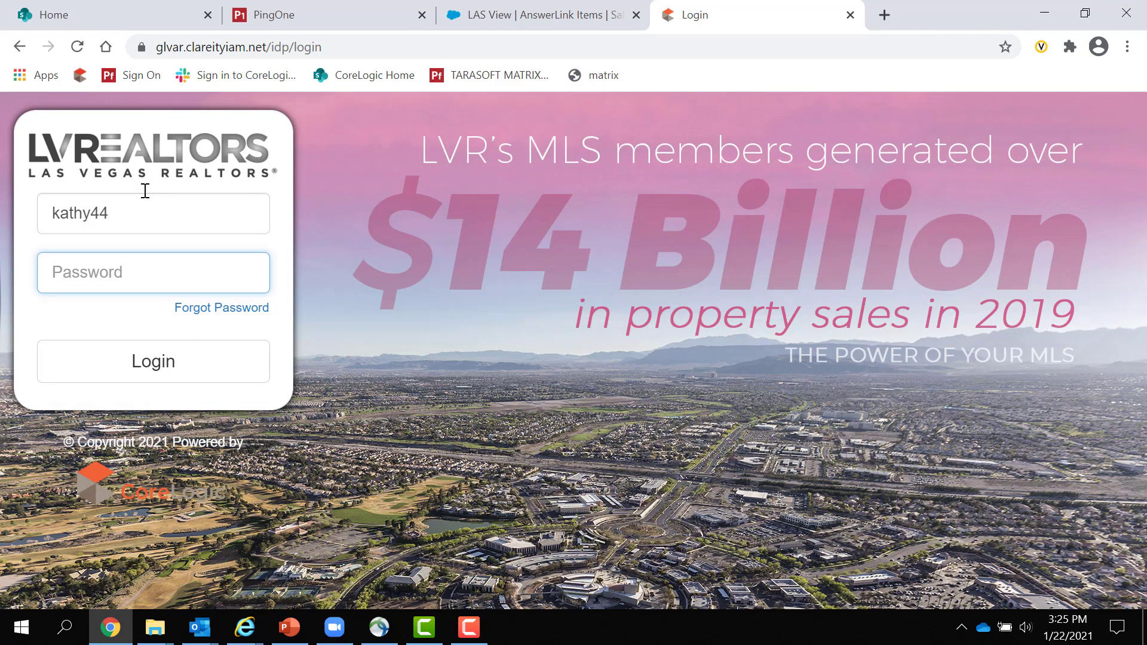
type("•••••")
key("Return")
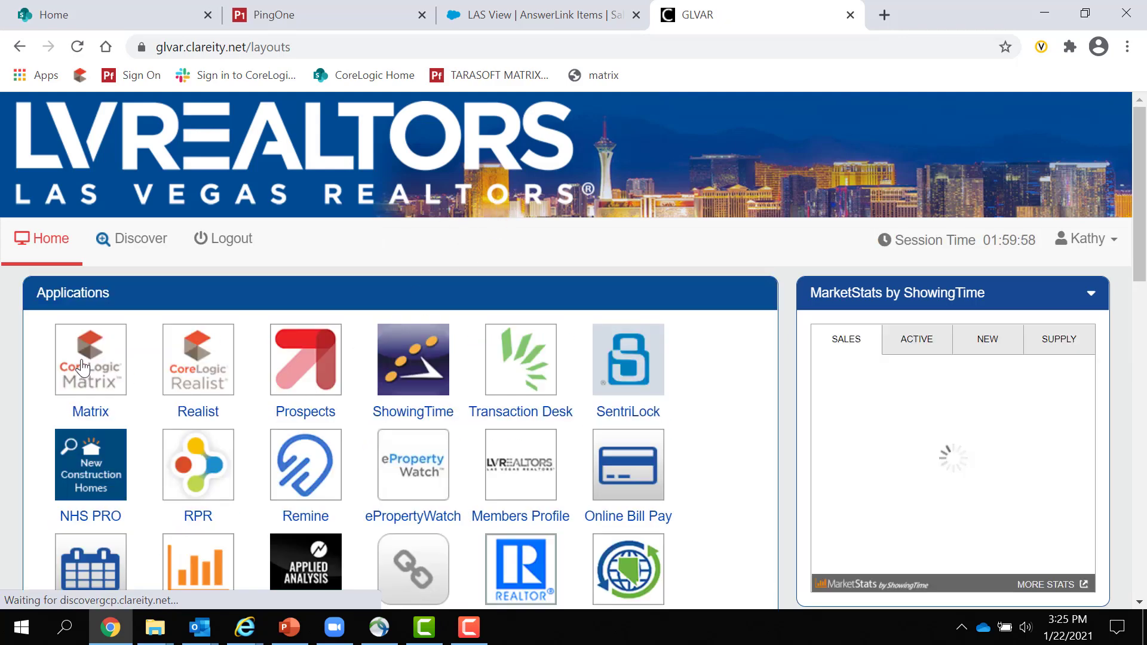
- Launch Matrix from the dashboard and open Tax Search from the Tax menu
left_click(82, 368)
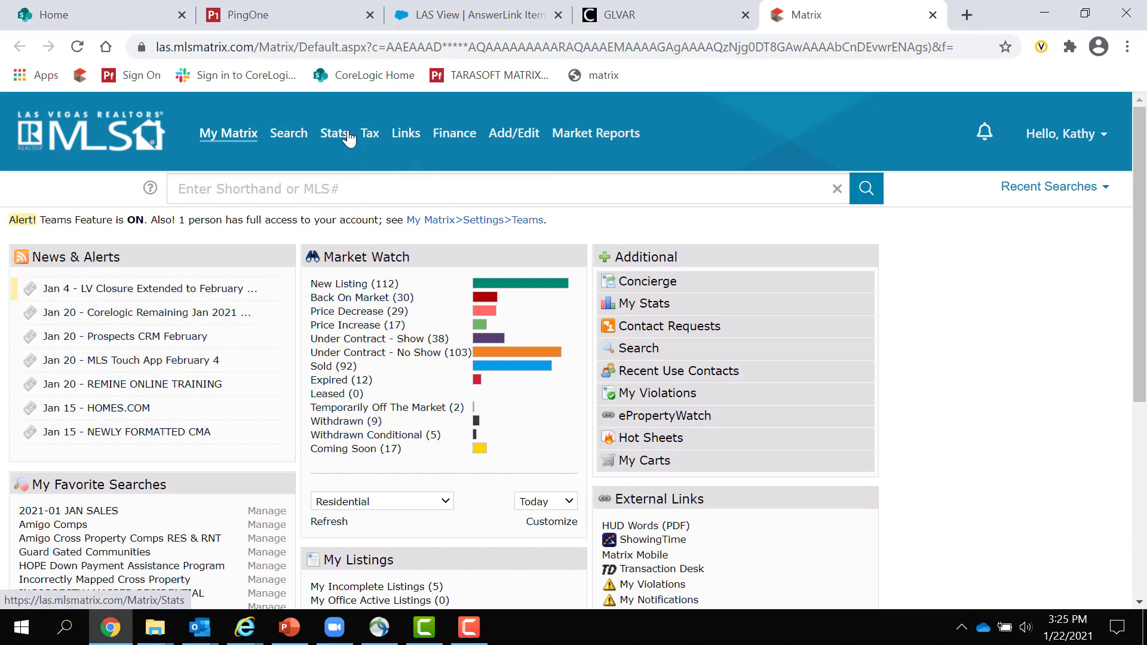
mouse_move(372, 144)
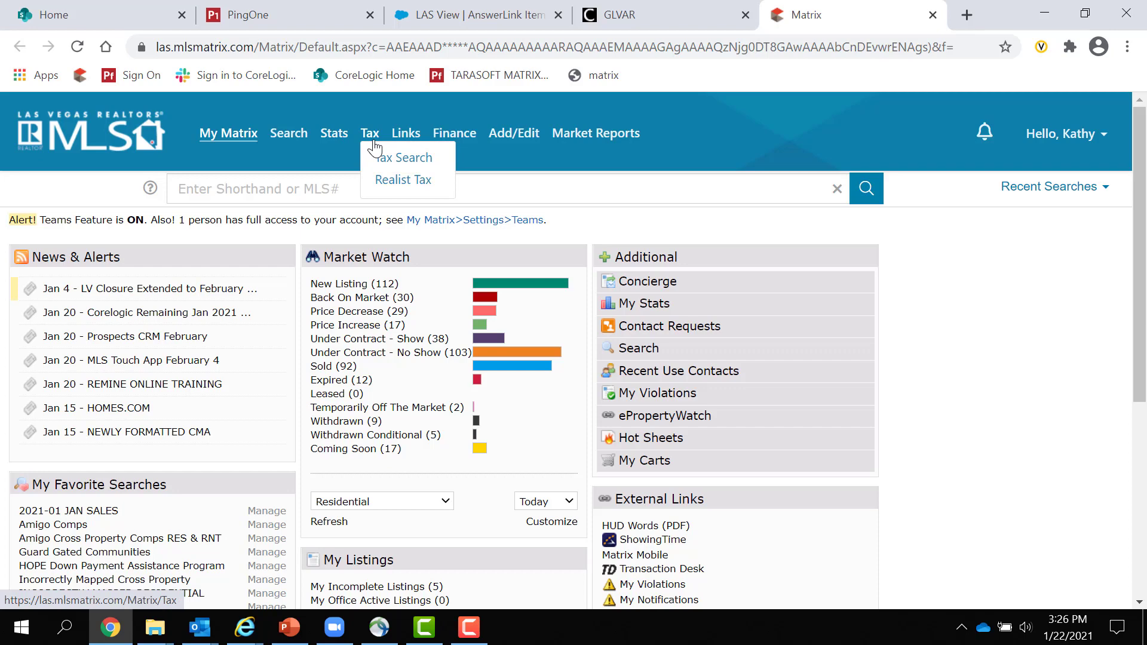
left_click(401, 159)
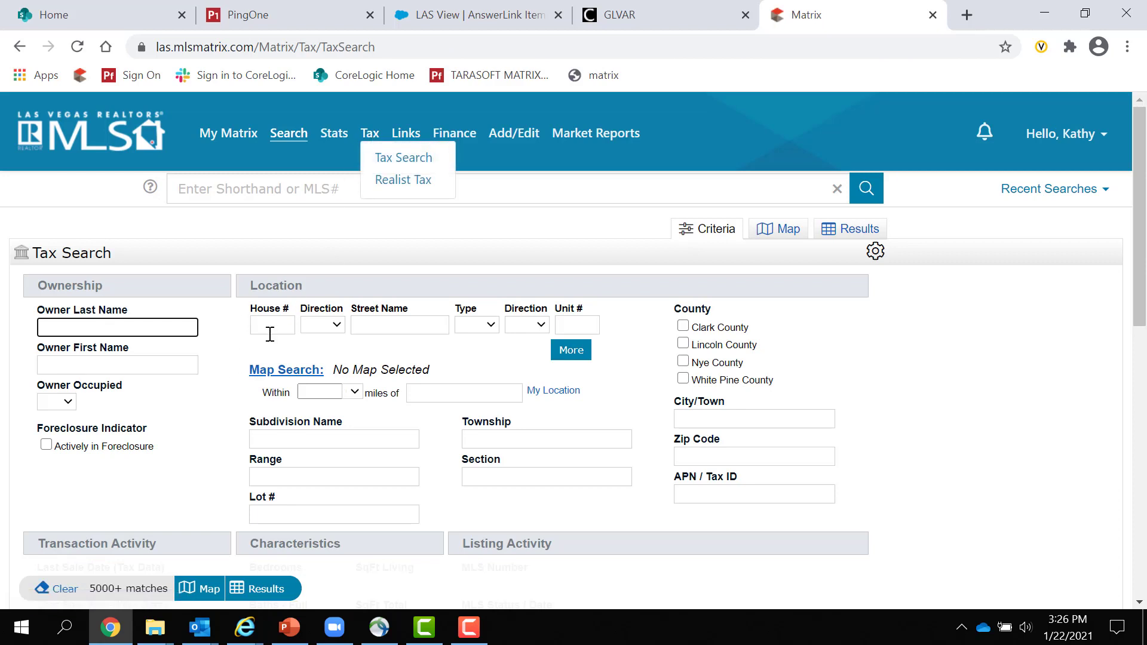
left_click(273, 328)
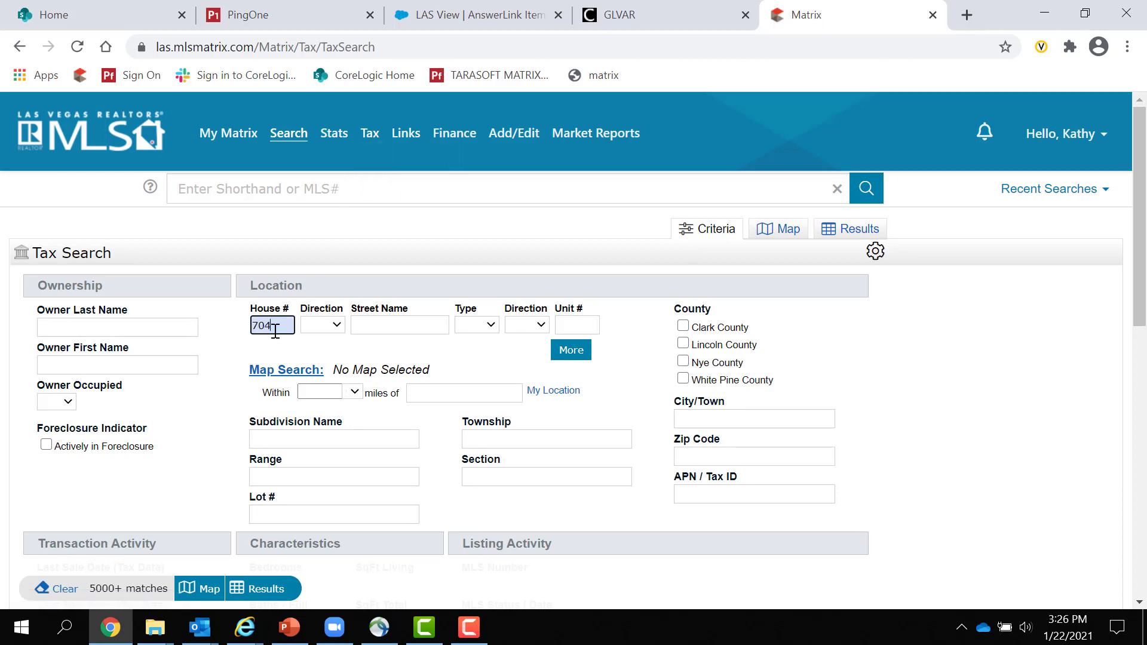
key("Tab")
key("Tab")
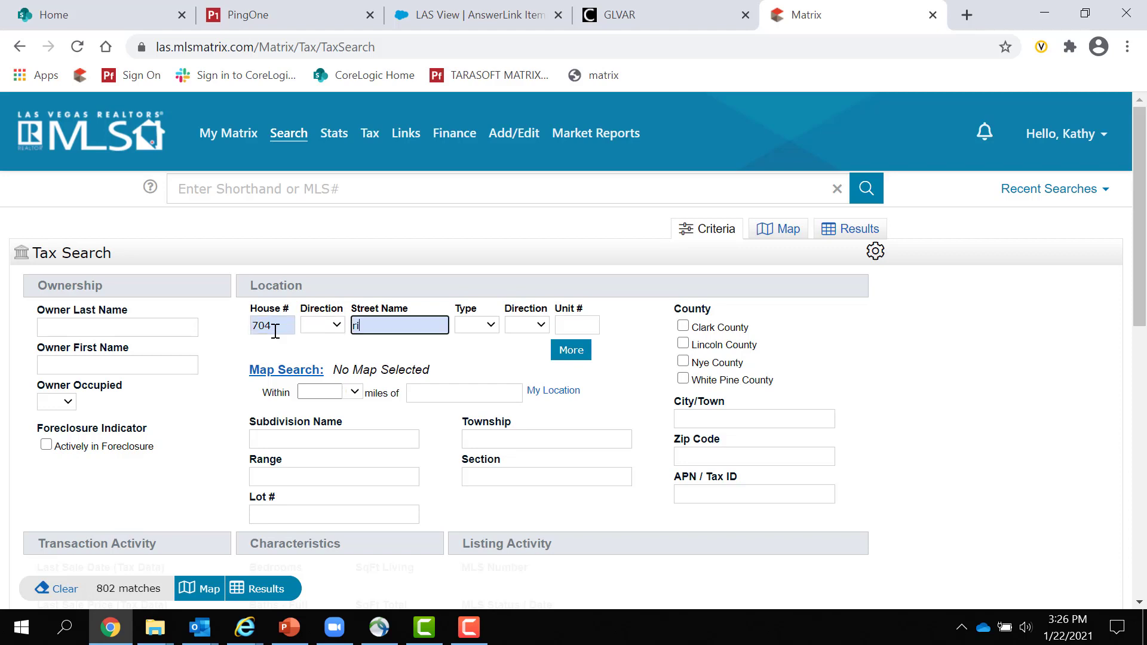
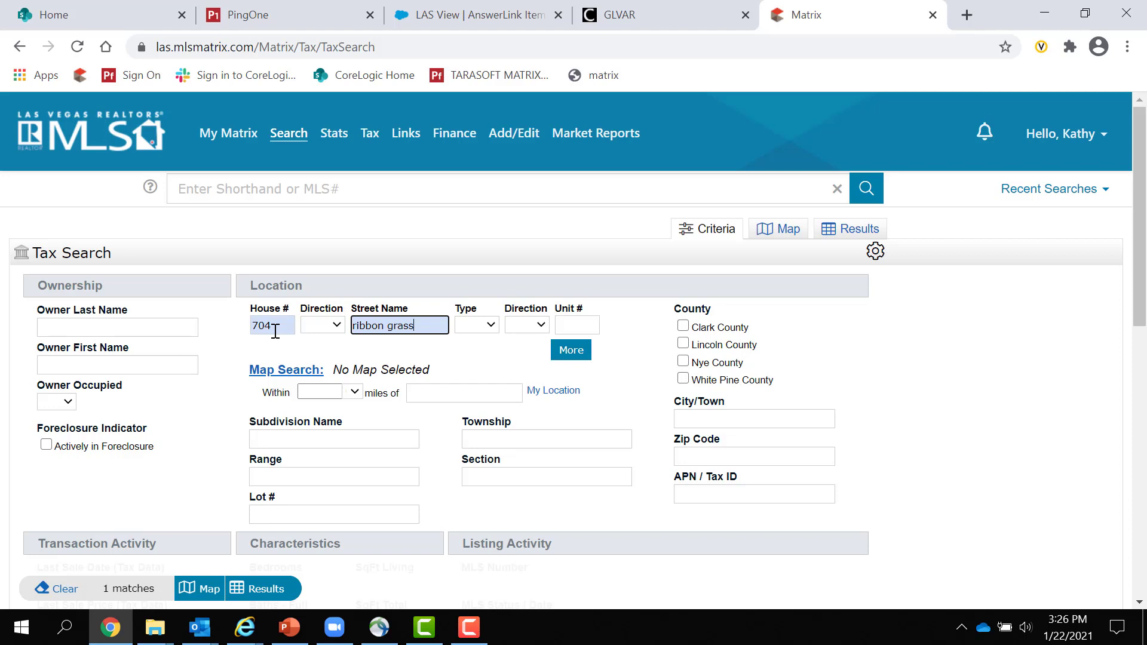
key("shift+Tab")
key("shift+Tab")
left_click(448, 332)
left_click(277, 324)
key("ctrl+a")
type("3")
key("Tab")
key("Tab")
type("b")
left_click(585, 328)
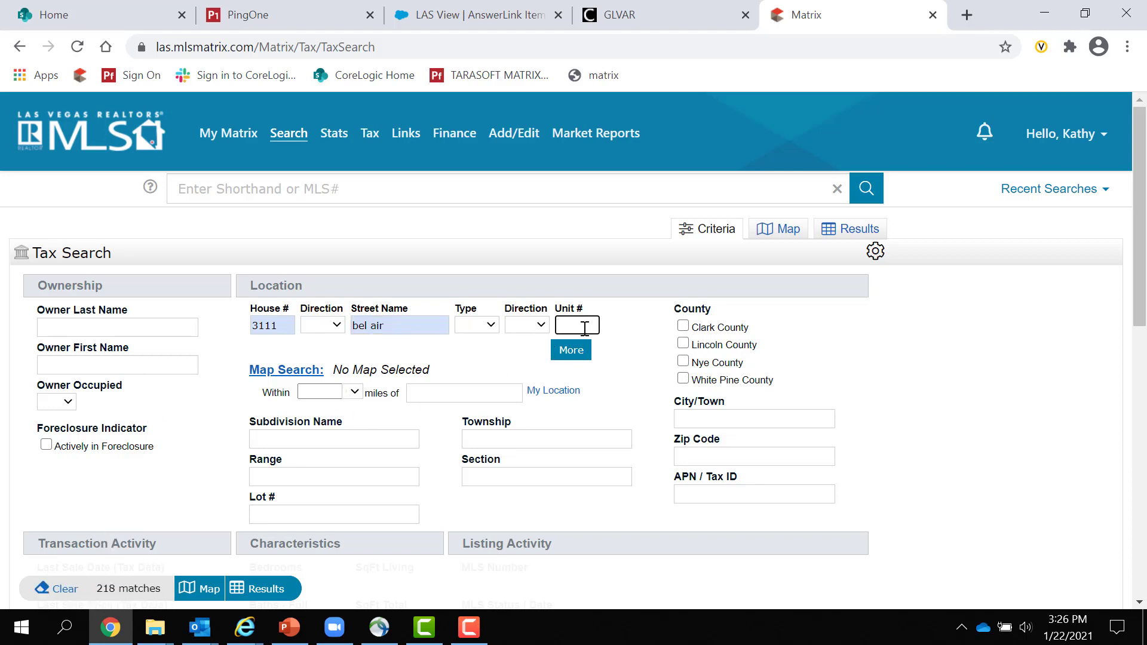
type("5")
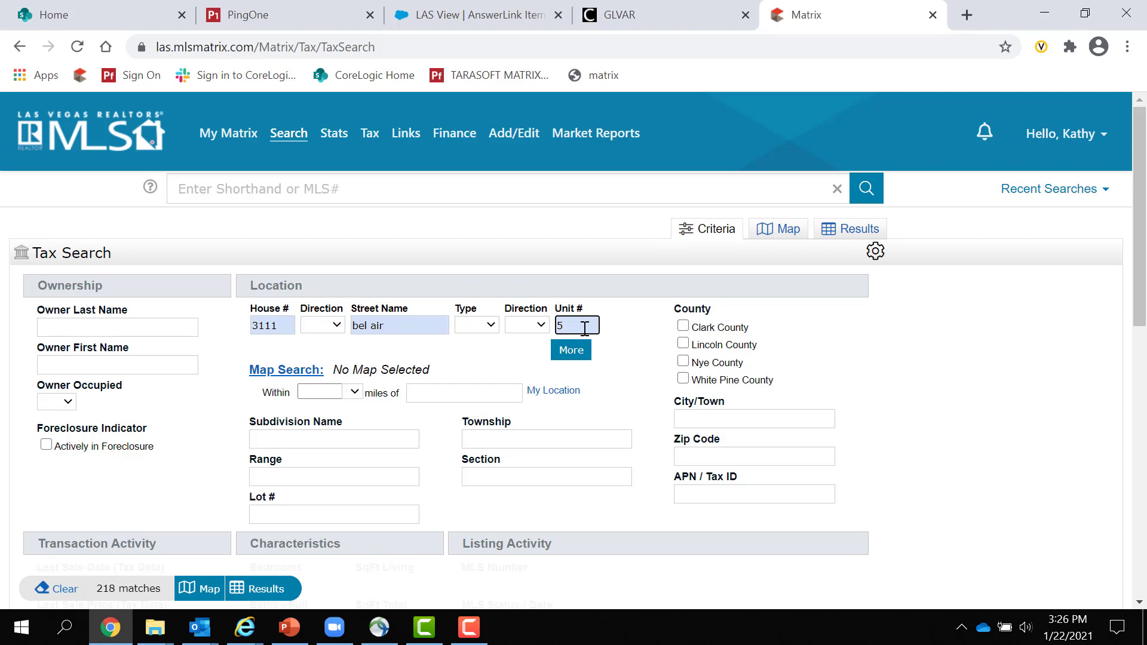
type("H")
left_click_drag(287, 324, 234, 336)
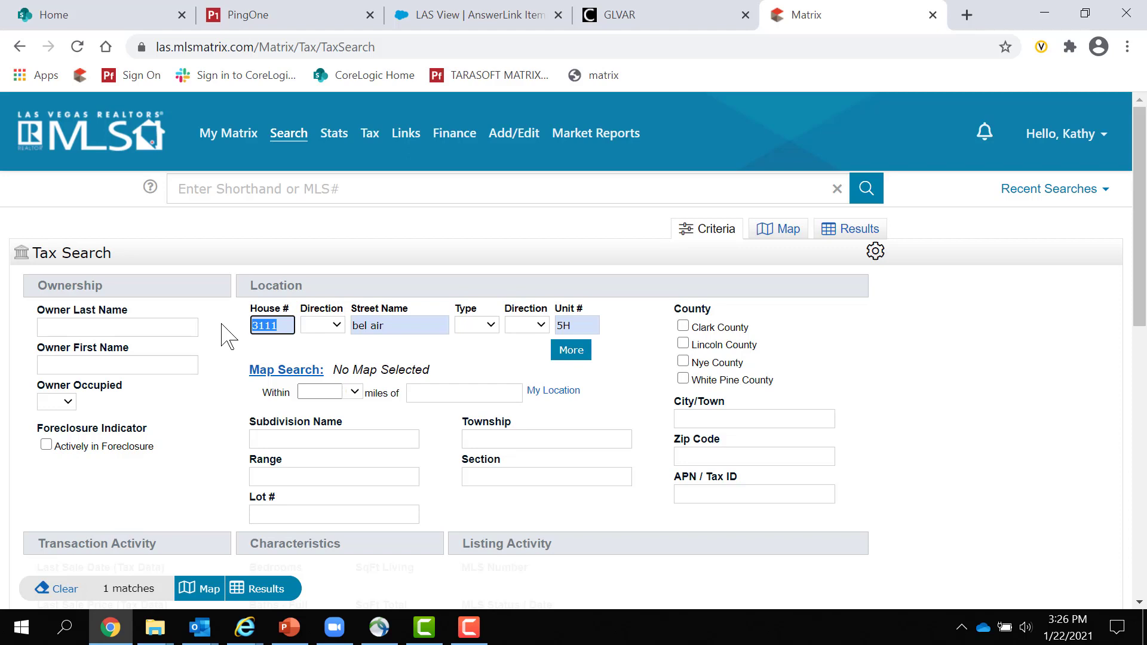
key("Tab")
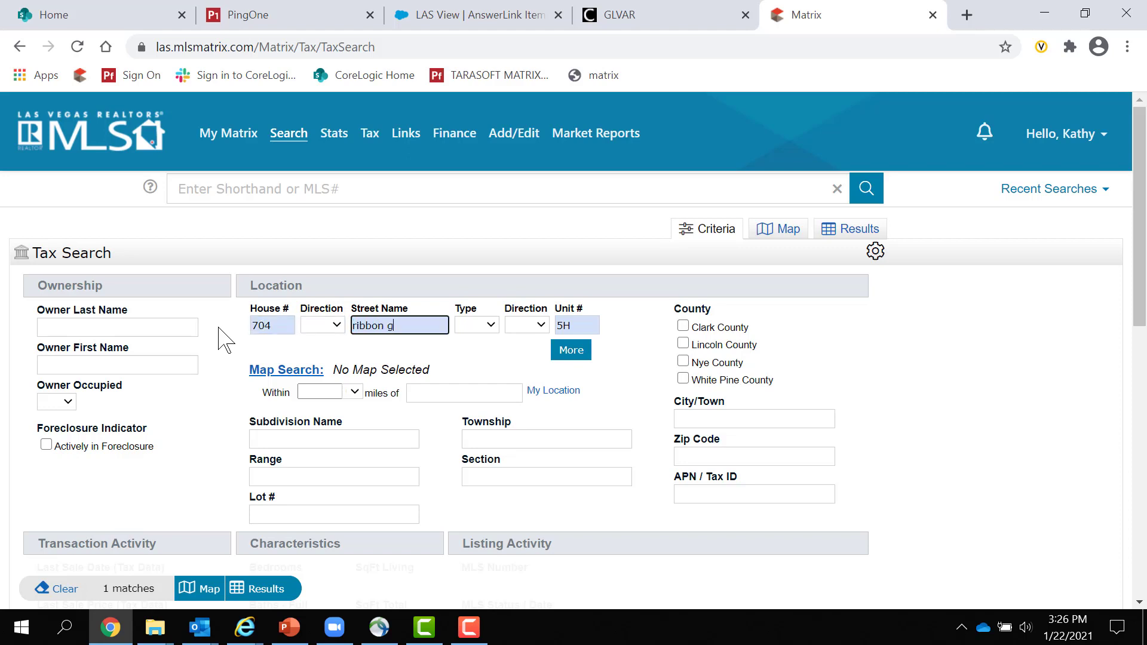
key("Tab")
key("Tab")
key("Tab")
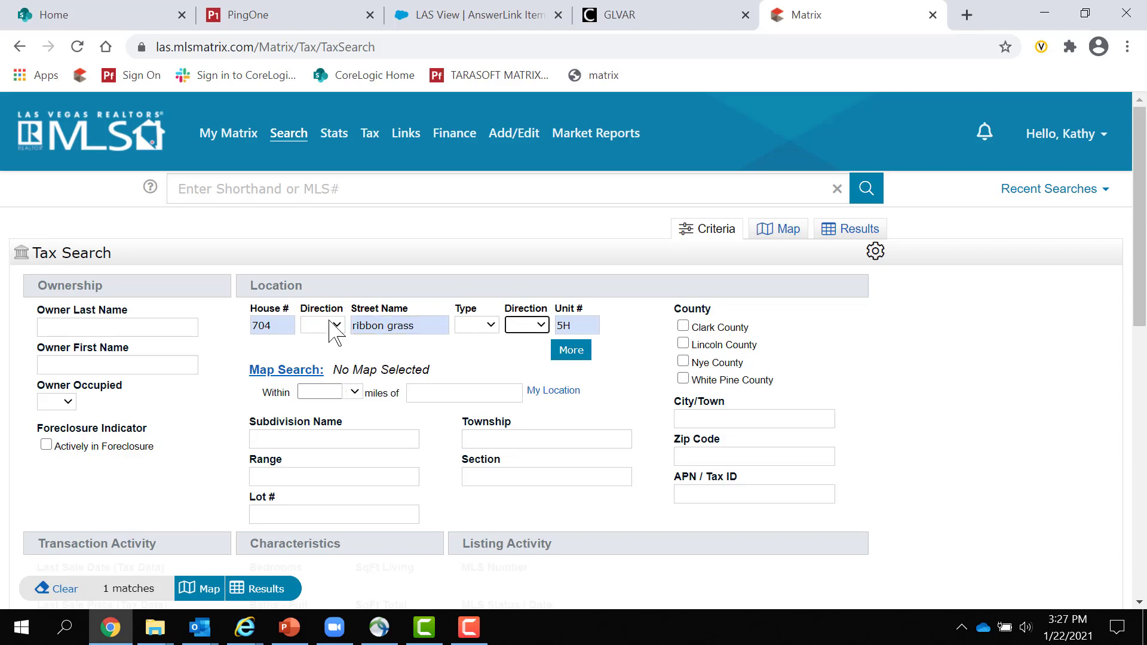
key("BackSpace")
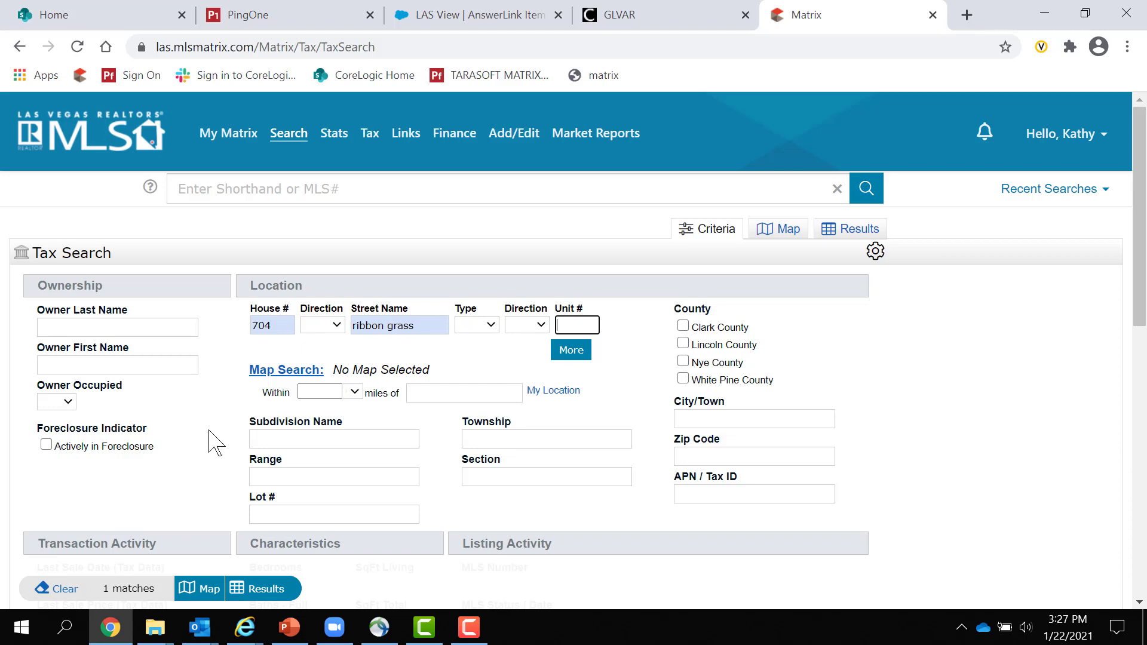
left_click(252, 591)
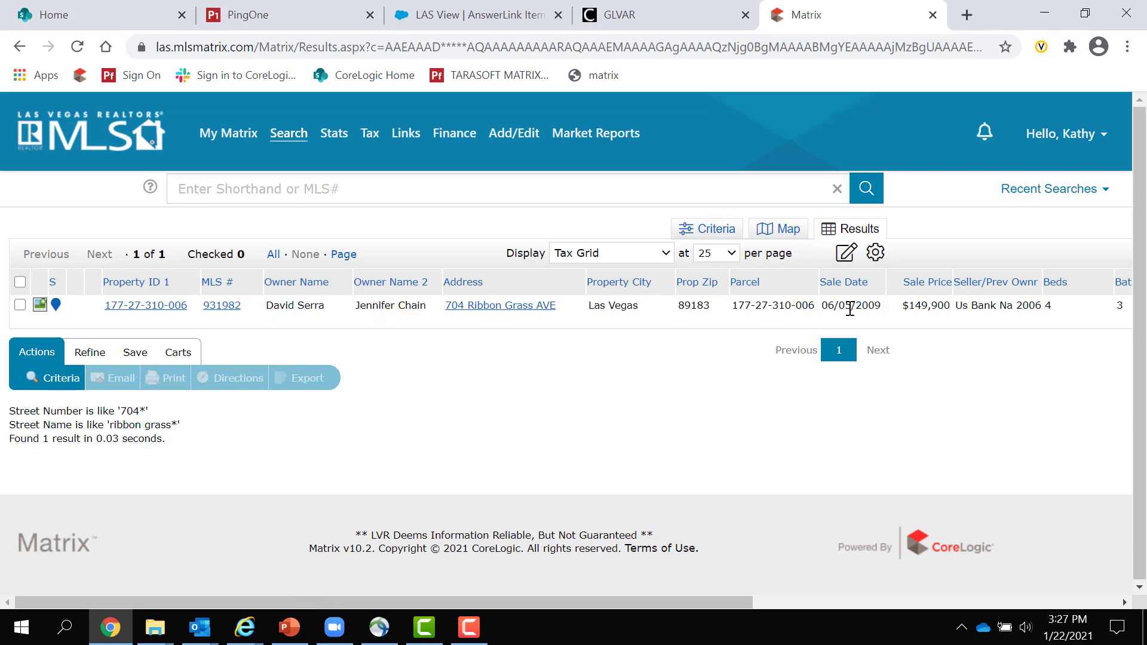
left_click_drag(882, 304, 827, 292)
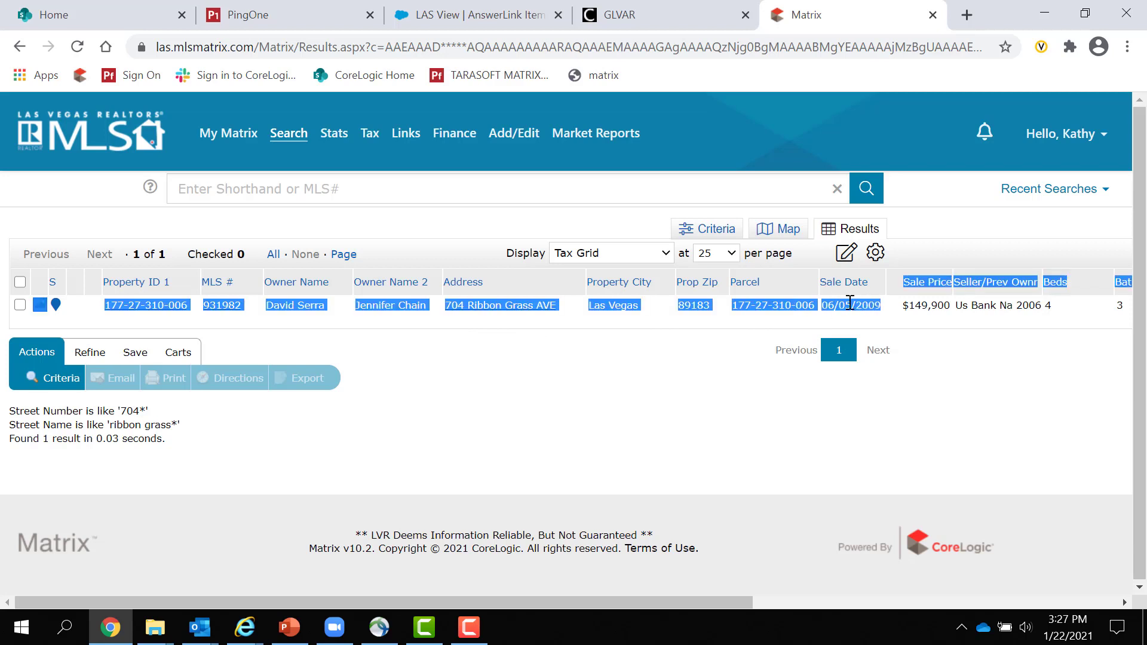
left_click(834, 395)
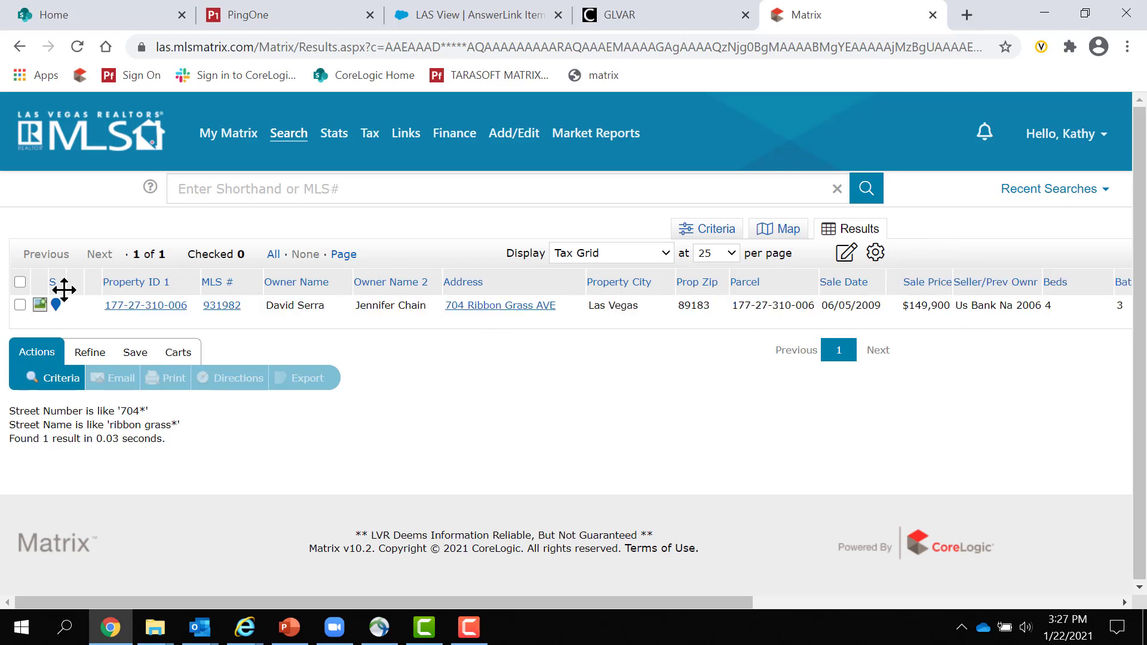
left_click(153, 308)
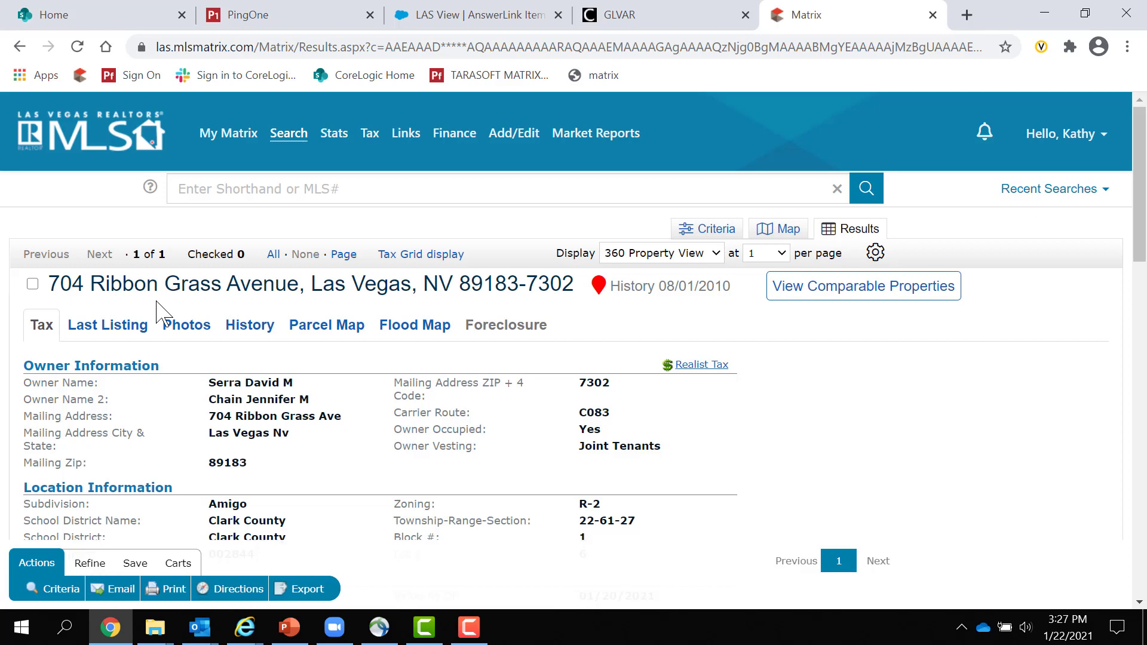
mouse_move(363, 145)
scroll(289, 438, "down", 1)
scroll(290, 438, "down", 1)
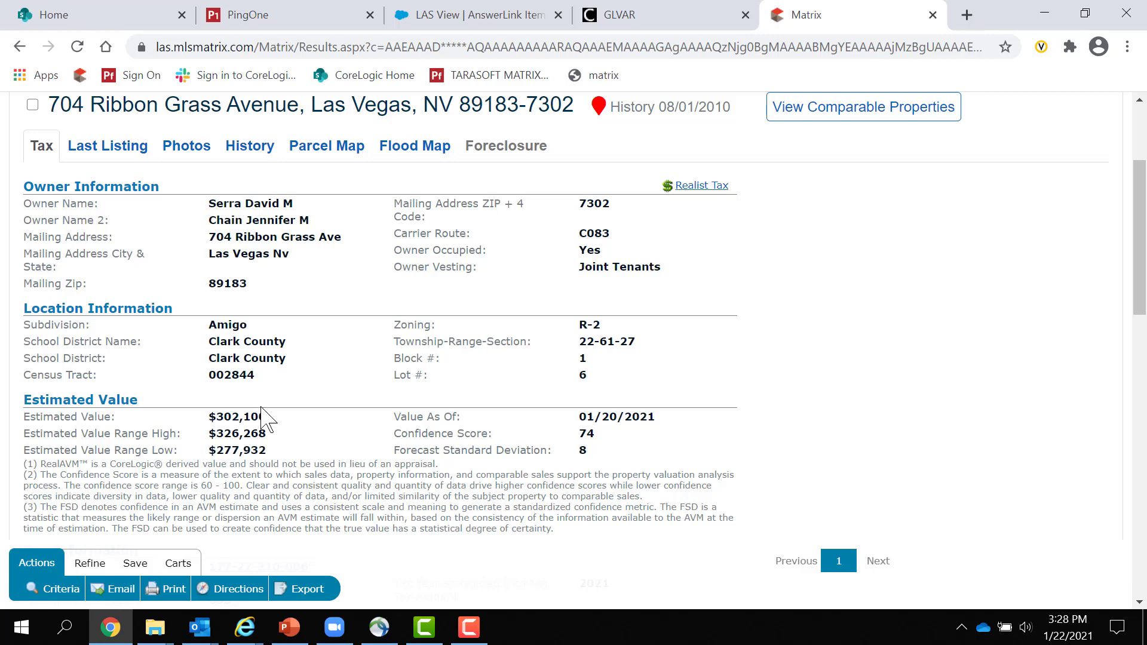
scroll(266, 418, "down", 1)
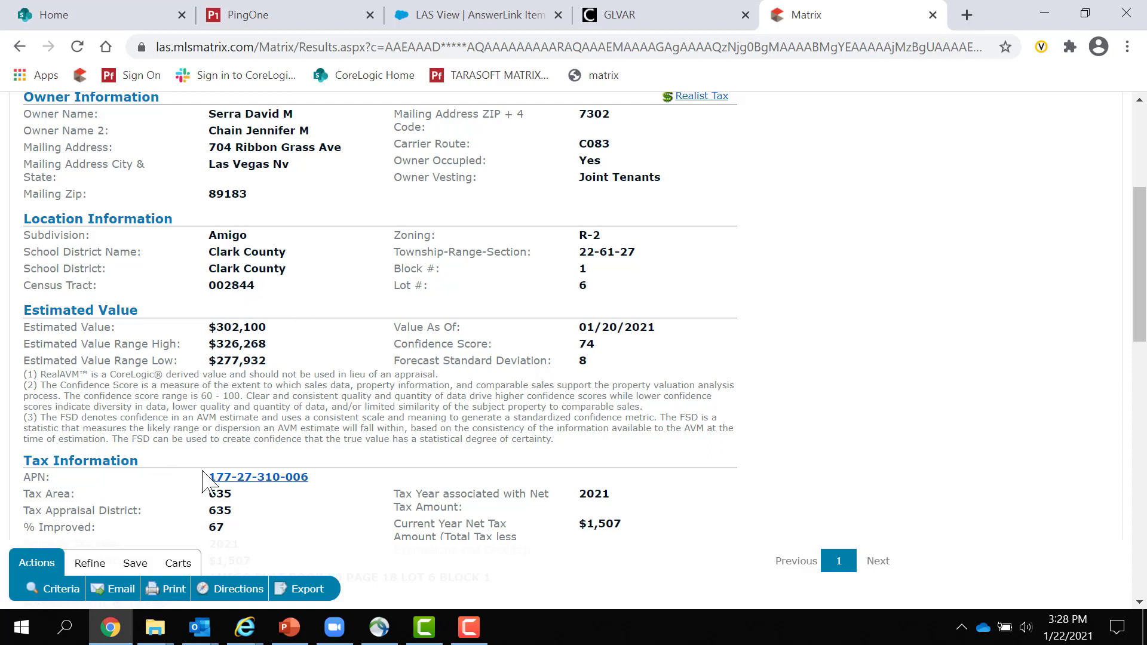
scroll(263, 394, "down", 1)
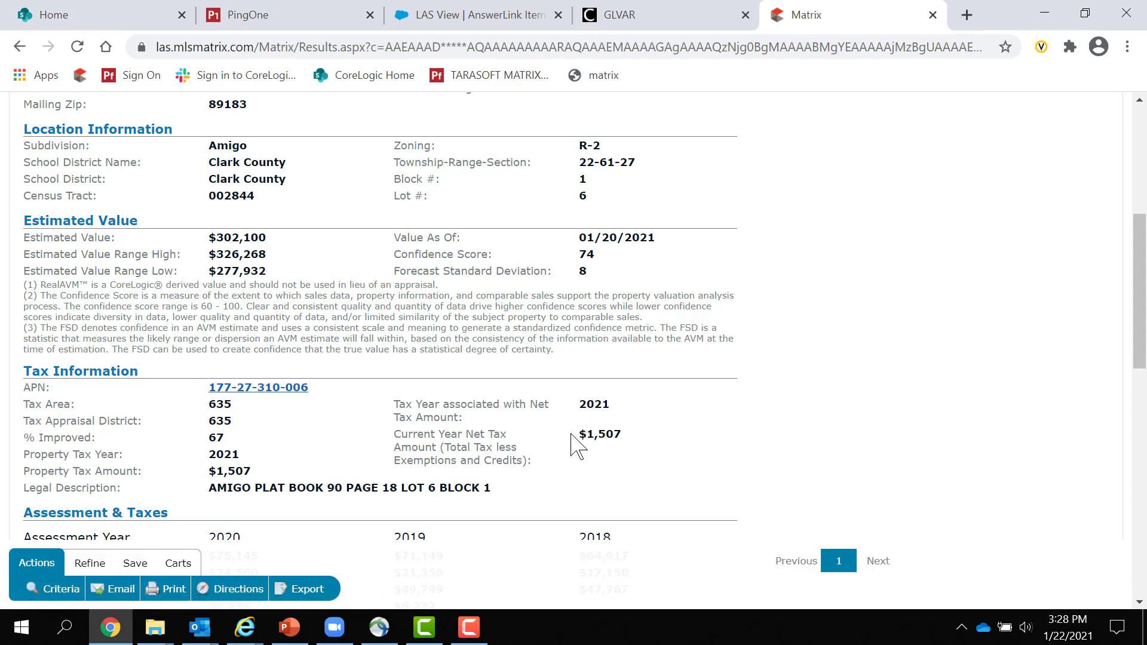
left_click(240, 389)
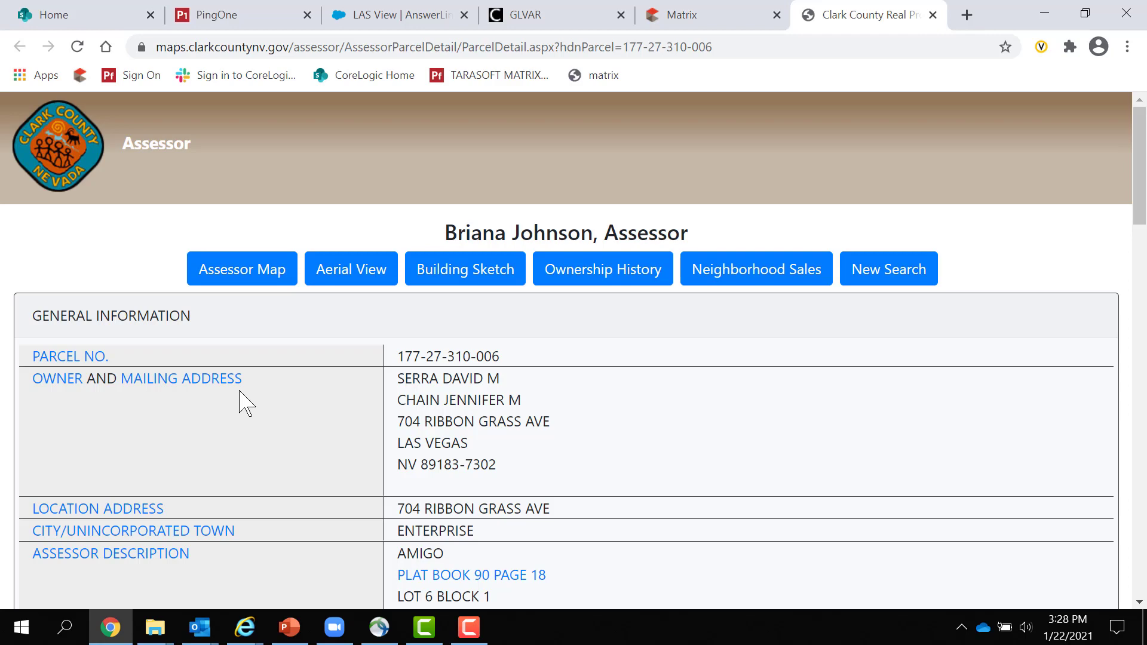
- Scroll through the parcel's structure and assessed value tables, then back to the top
scroll(576, 395, "down", 2)
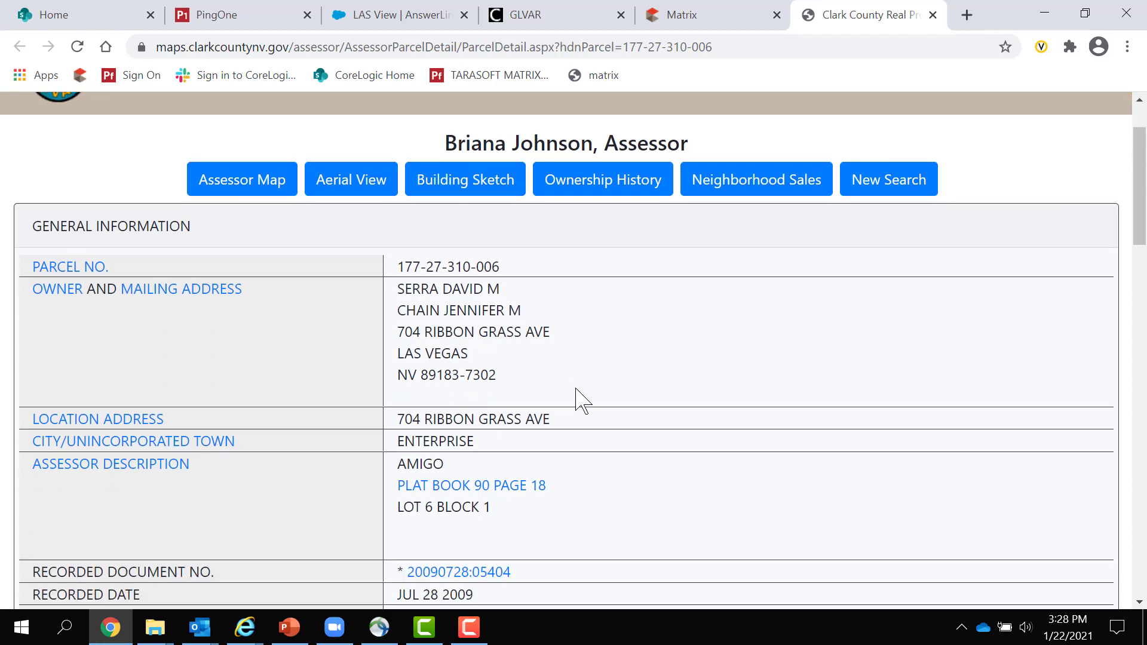
scroll(583, 401, "down", 2)
scroll(582, 401, "down", 5)
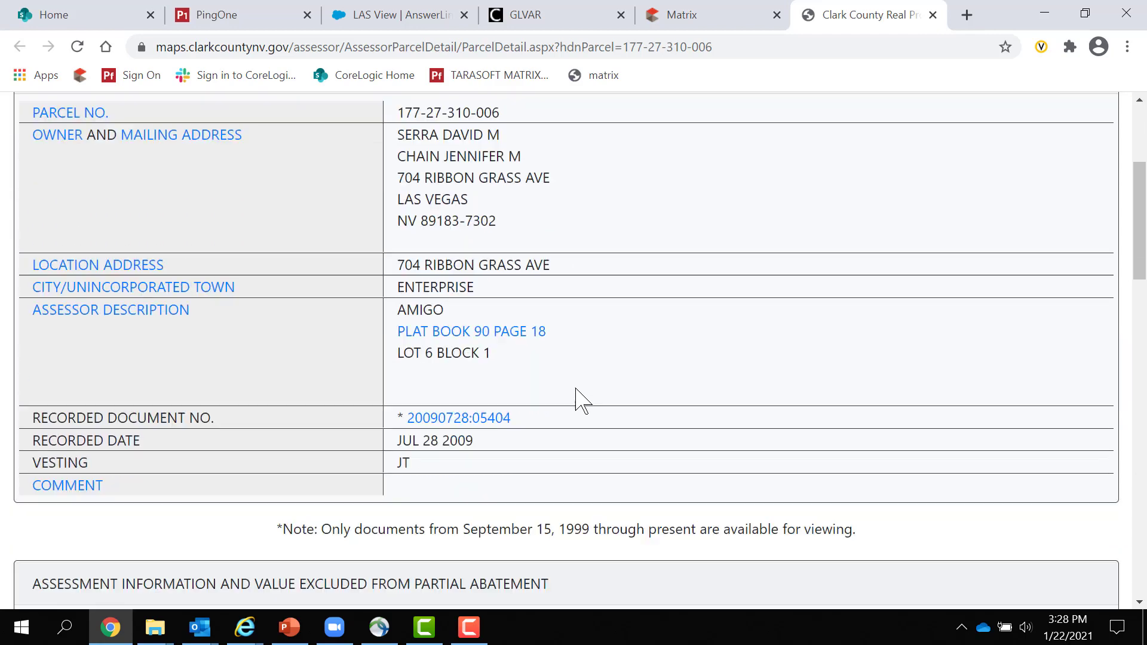
scroll(582, 401, "down", 6)
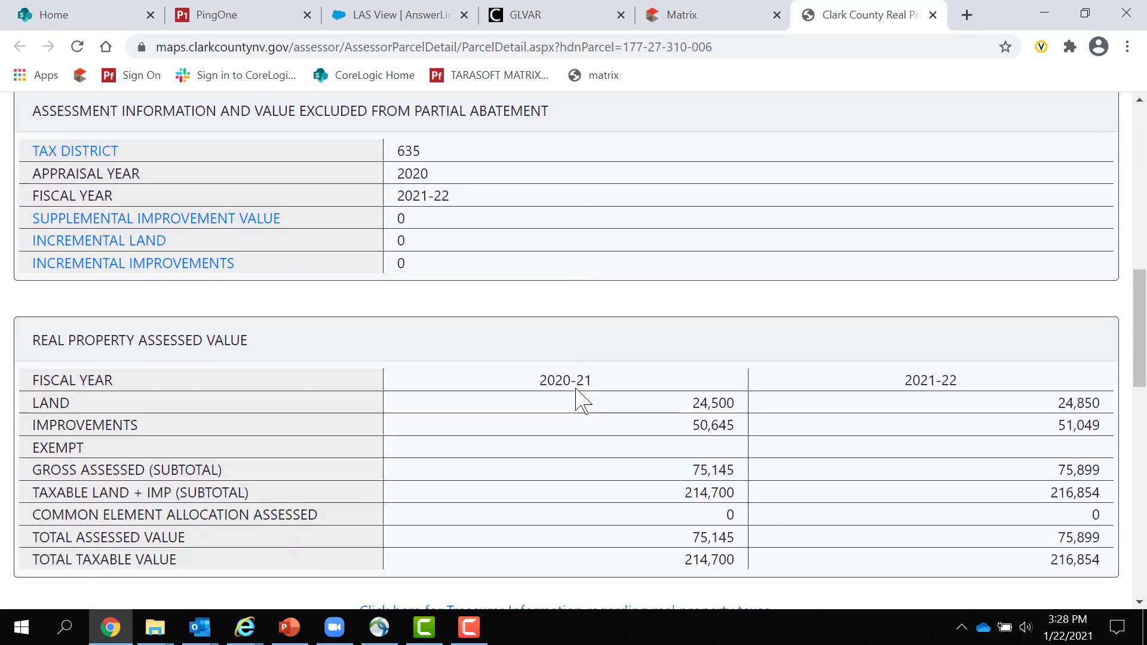
scroll(583, 401, "down", 1)
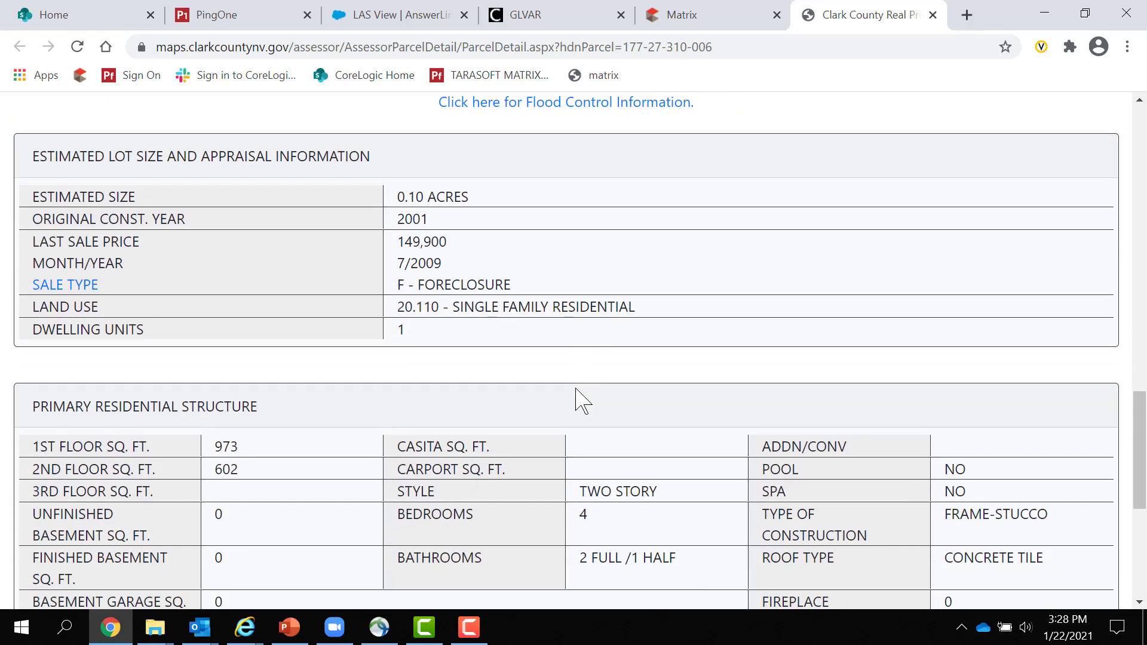
scroll(230, 472, "down", 1)
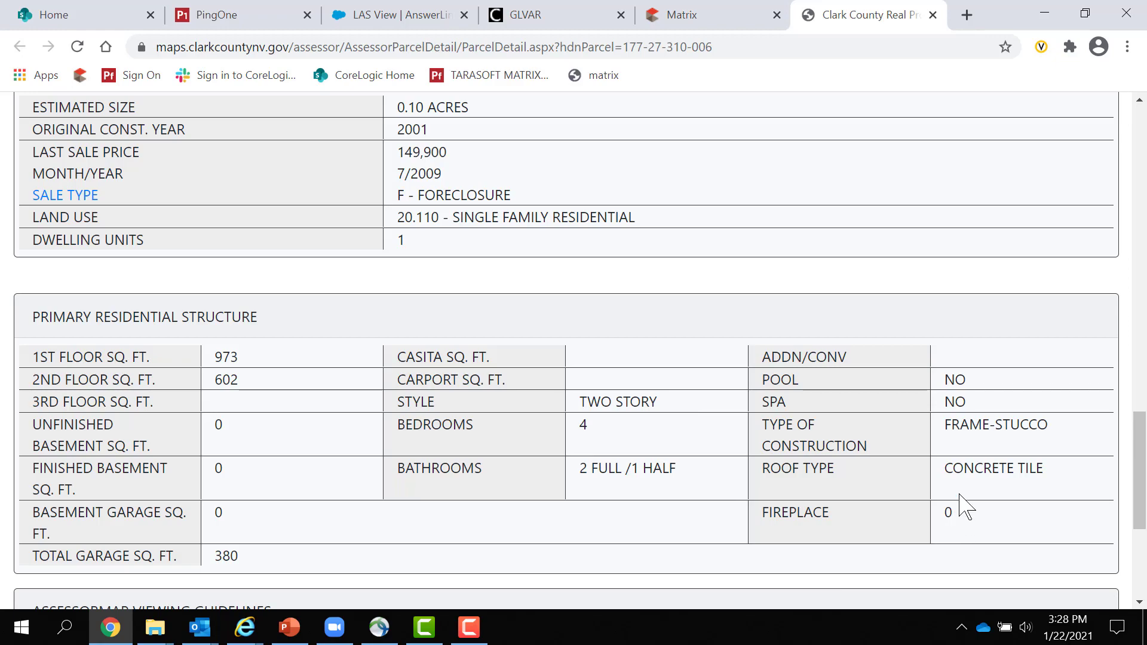
scroll(591, 538, "up", 9)
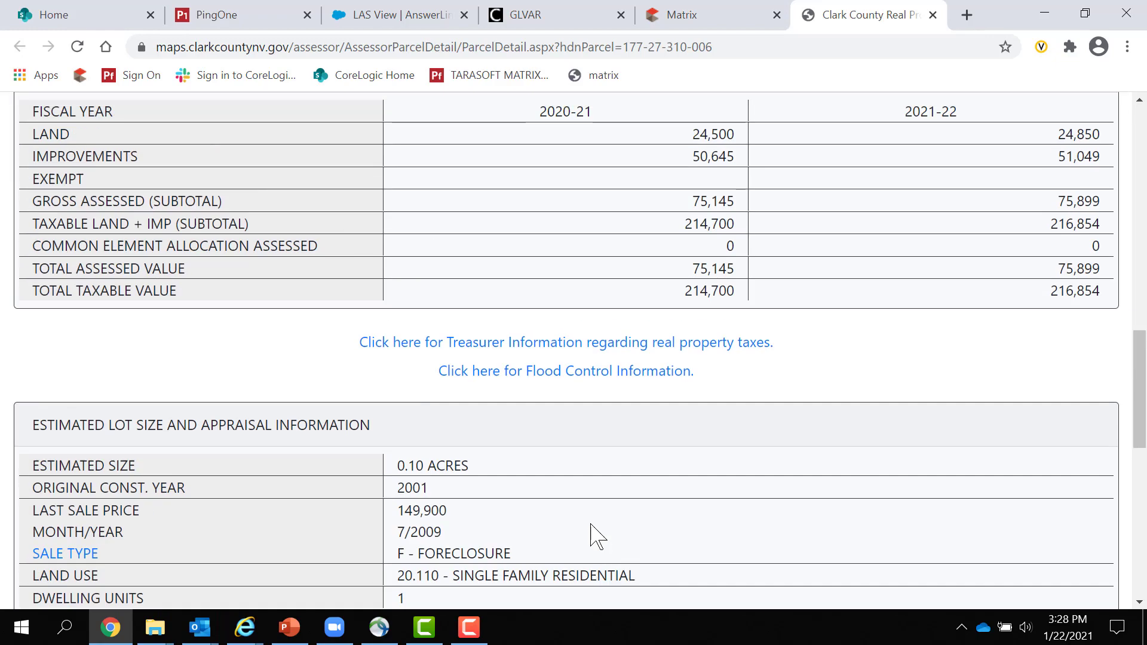
scroll(591, 538, "up", 10)
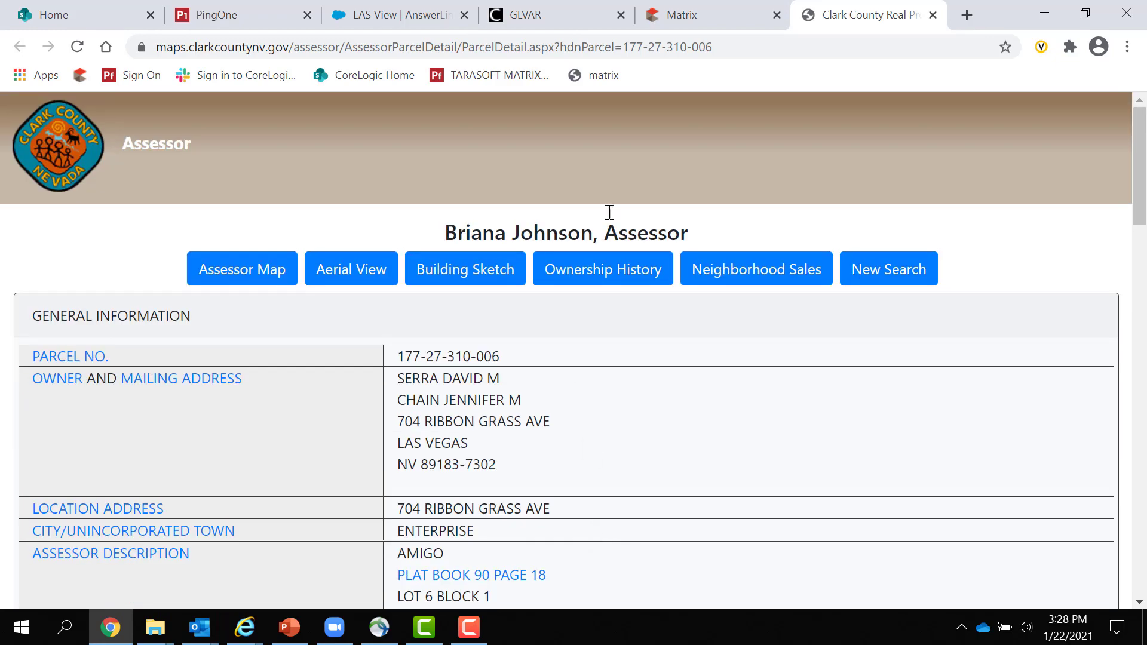
- Return to the Matrix tab and check the 1,575 Building Sq Ft under Characteristics
left_click(702, 19)
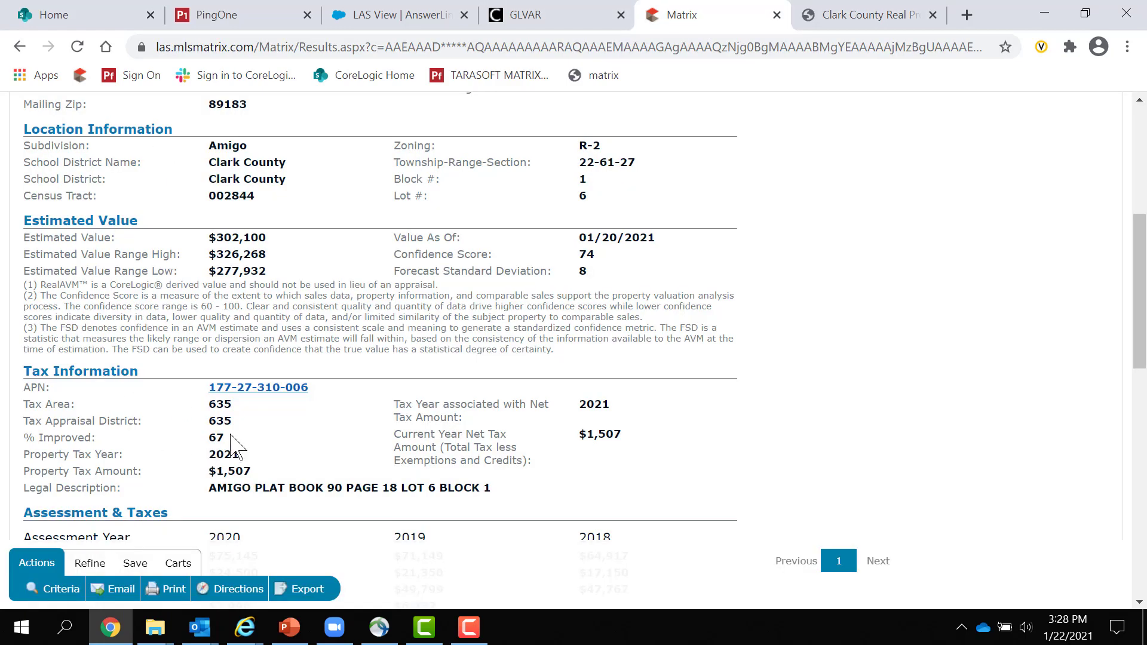
scroll(1016, 422, "up", 2)
scroll(1015, 422, "down", 5)
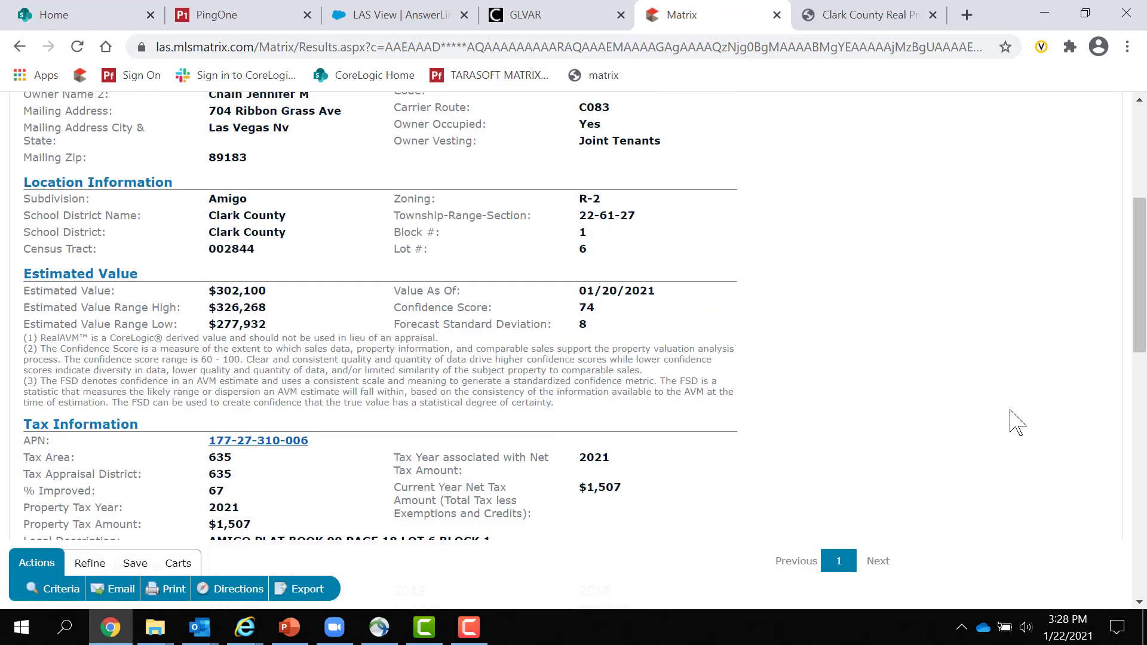
scroll(617, 427, "down", 3)
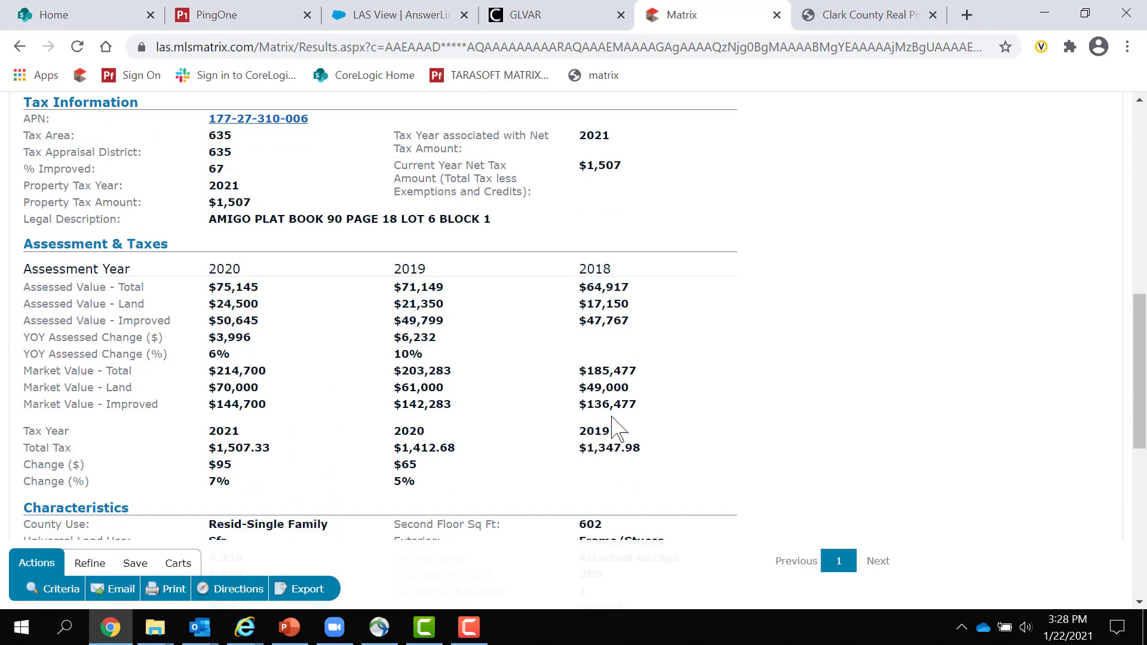
scroll(188, 428, "down", 1)
scroll(188, 429, "down", 2)
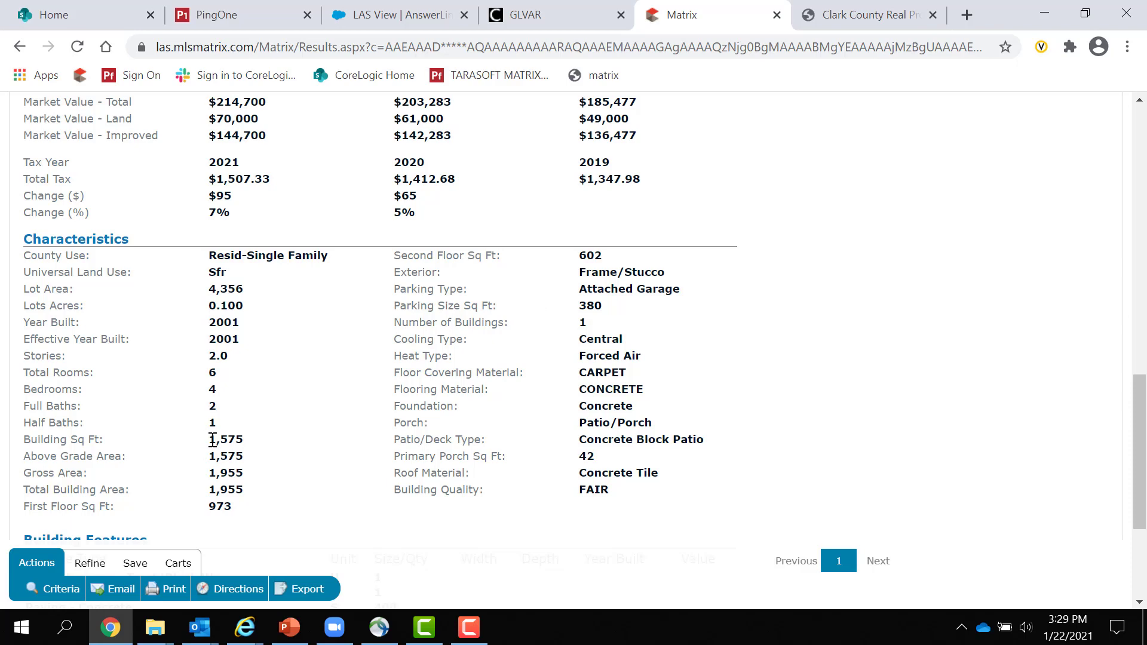
double_click(213, 440)
scroll(550, 346, "down", 1)
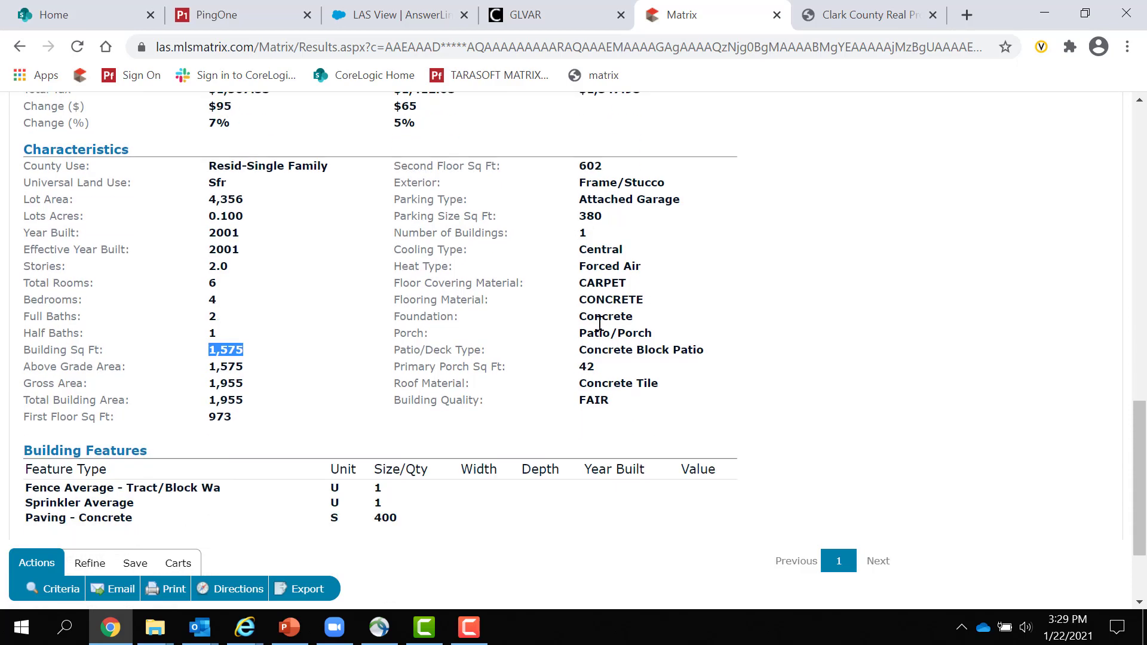
scroll(281, 442, "down", 1)
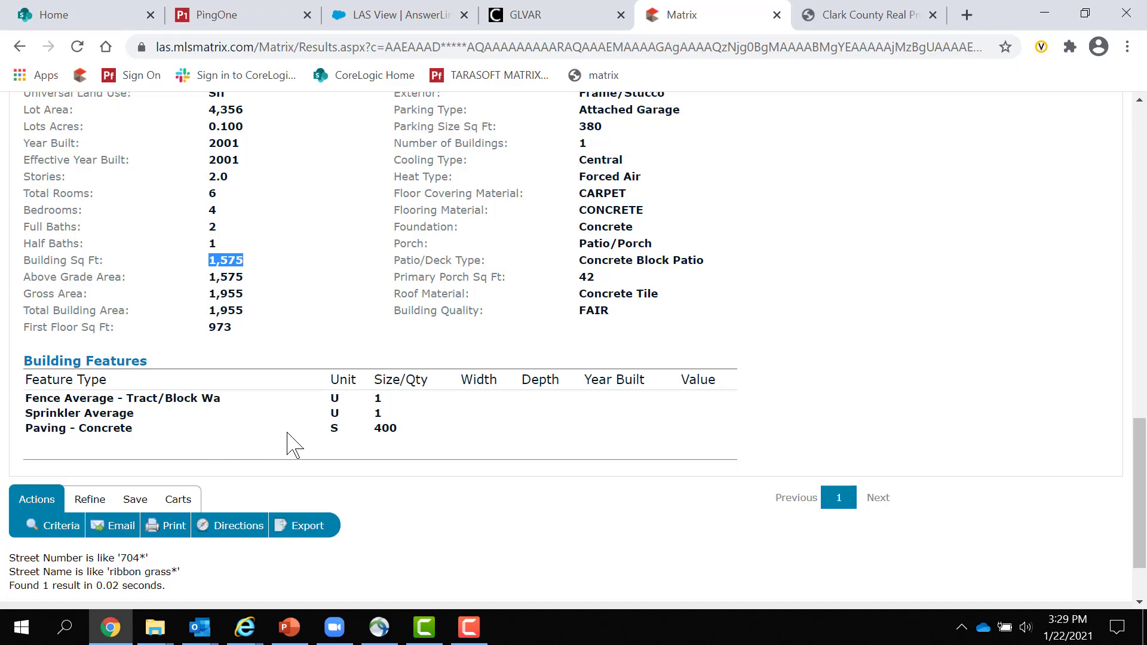
scroll(317, 493, "up", 15)
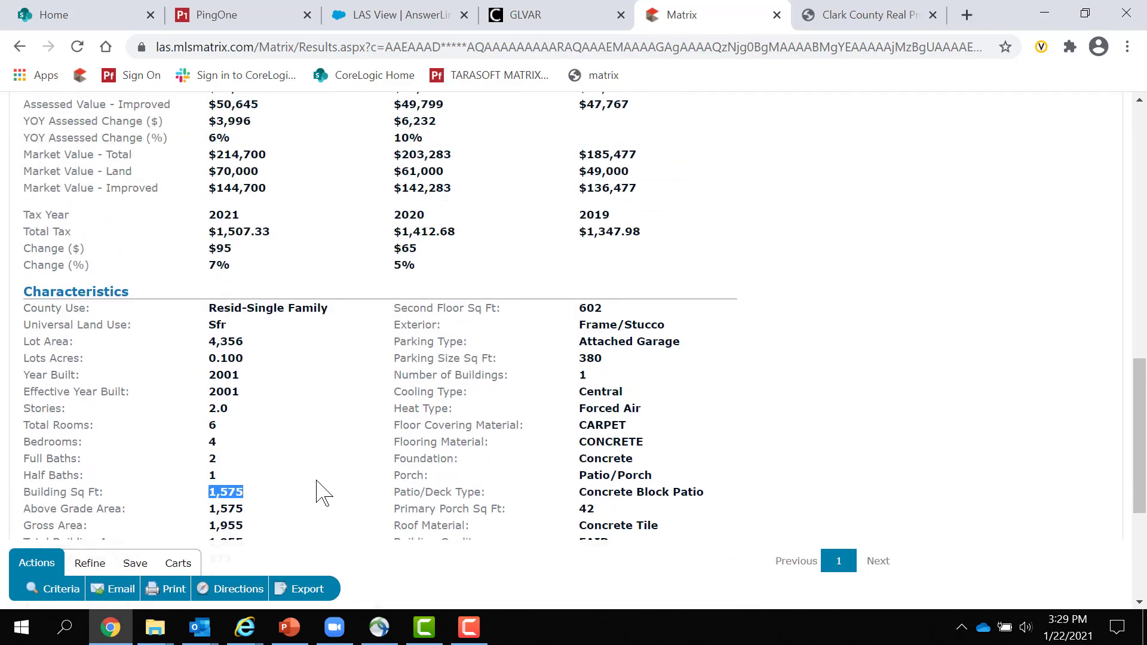
scroll(317, 481, "up", 2)
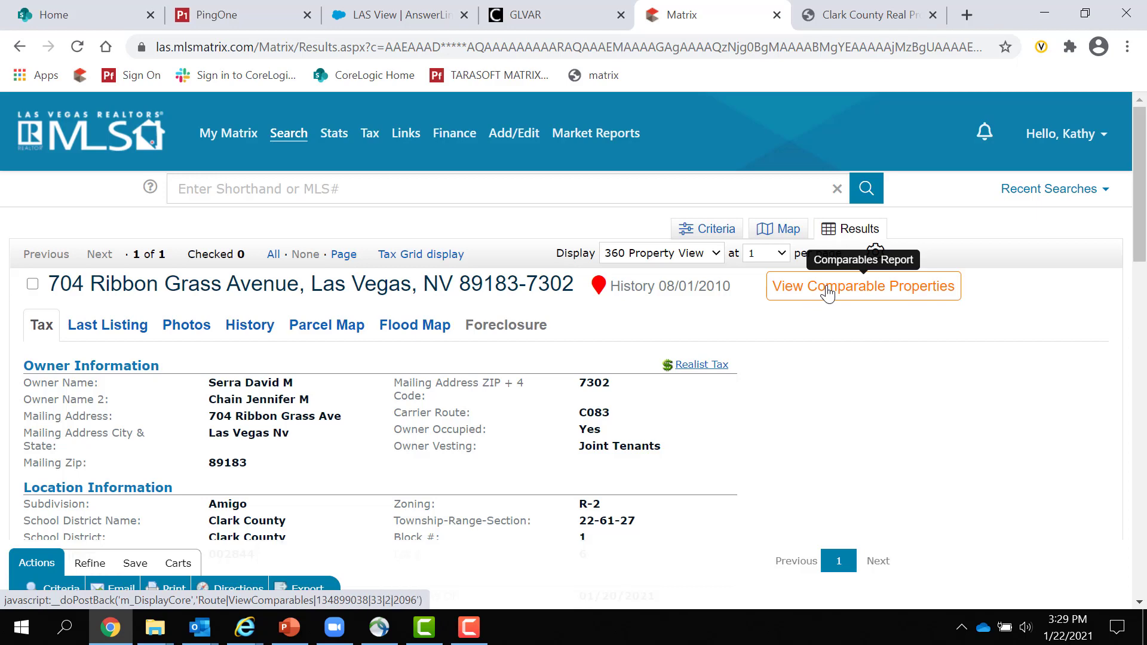
left_click(828, 294)
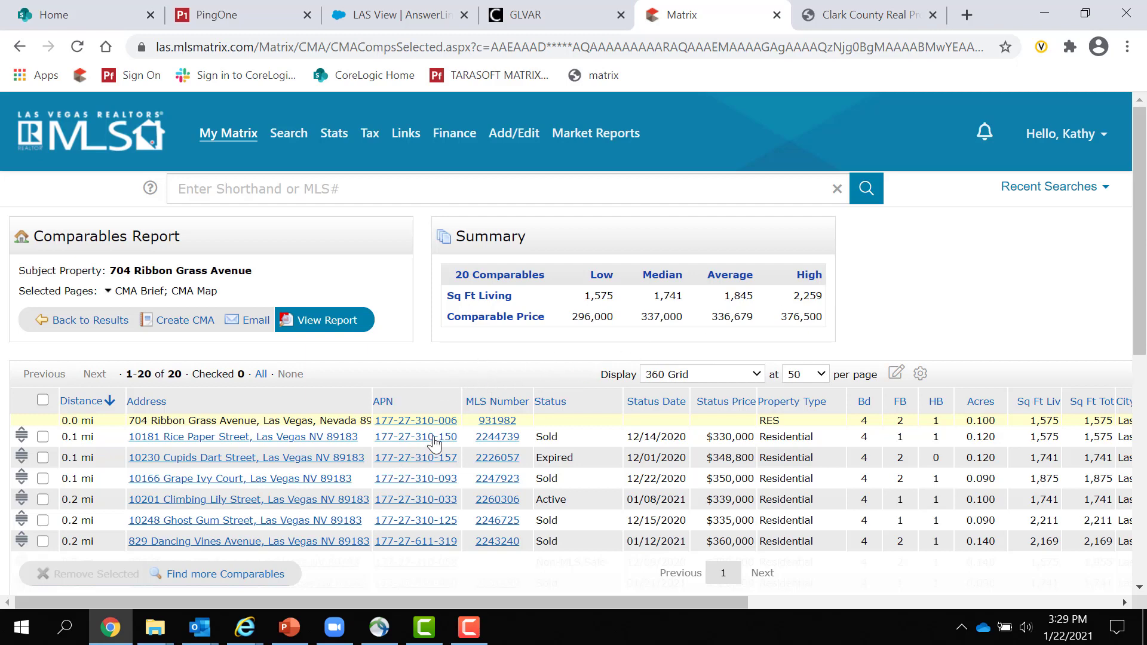
left_click(555, 404)
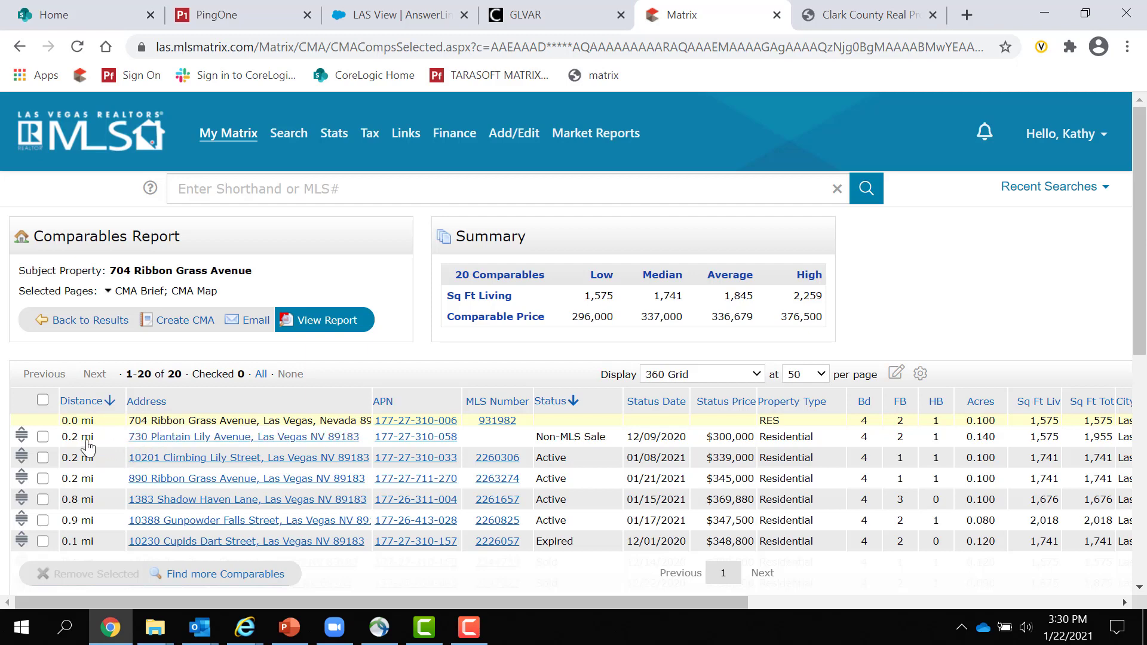
scroll(86, 446, "down", 1)
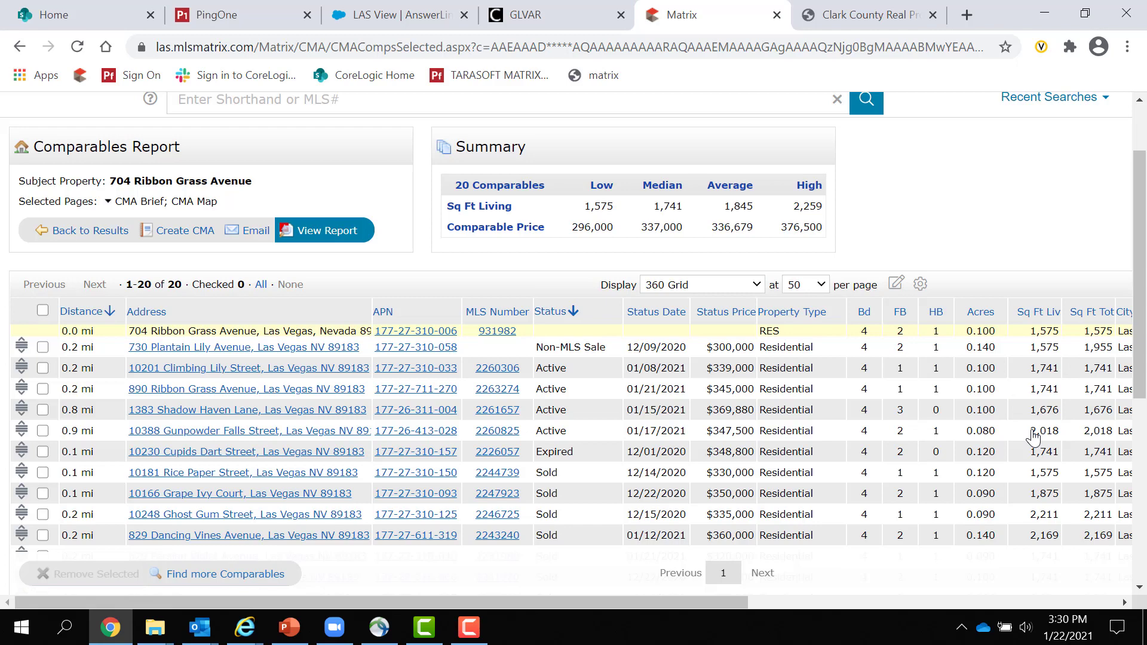
left_click(42, 430)
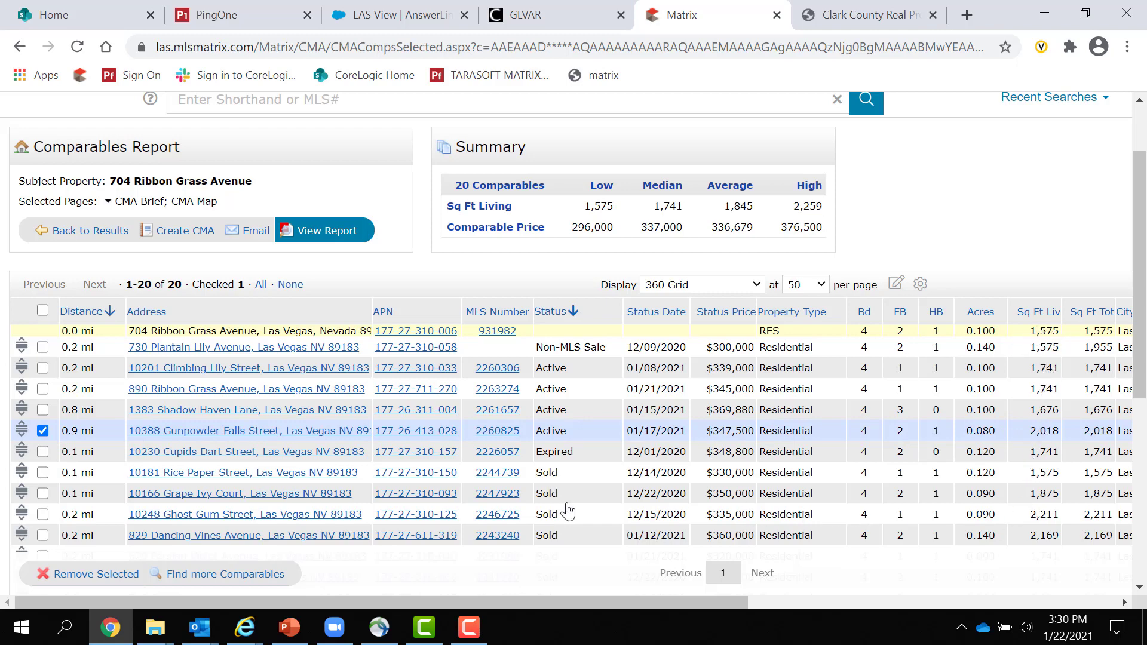
left_click(43, 514)
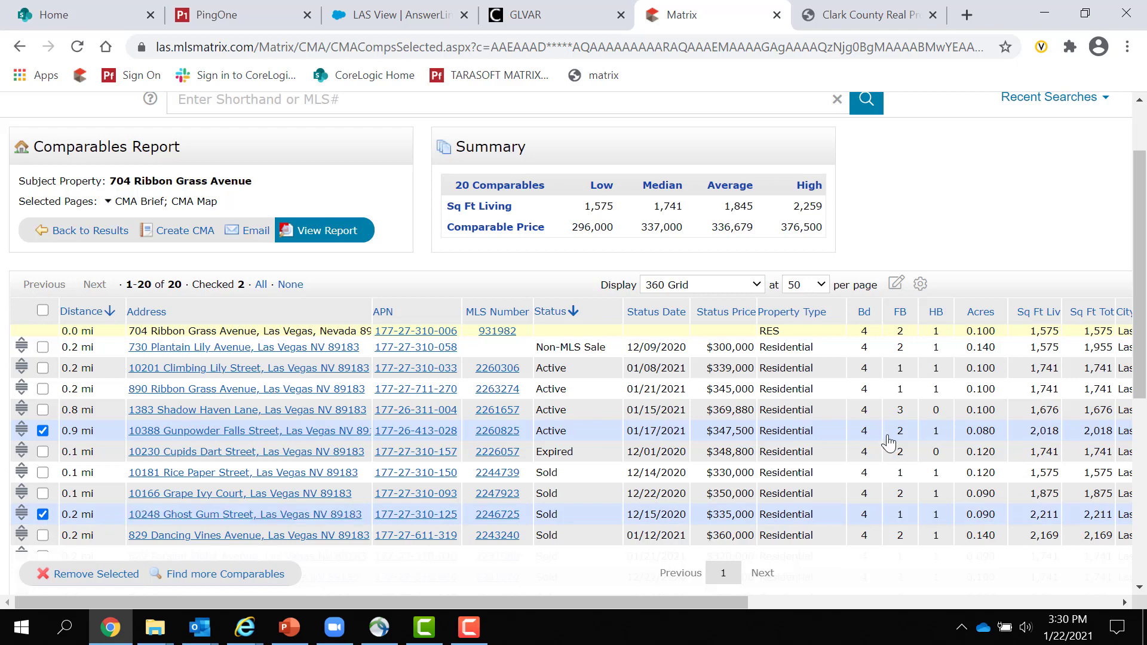
scroll(888, 442, "down", 1)
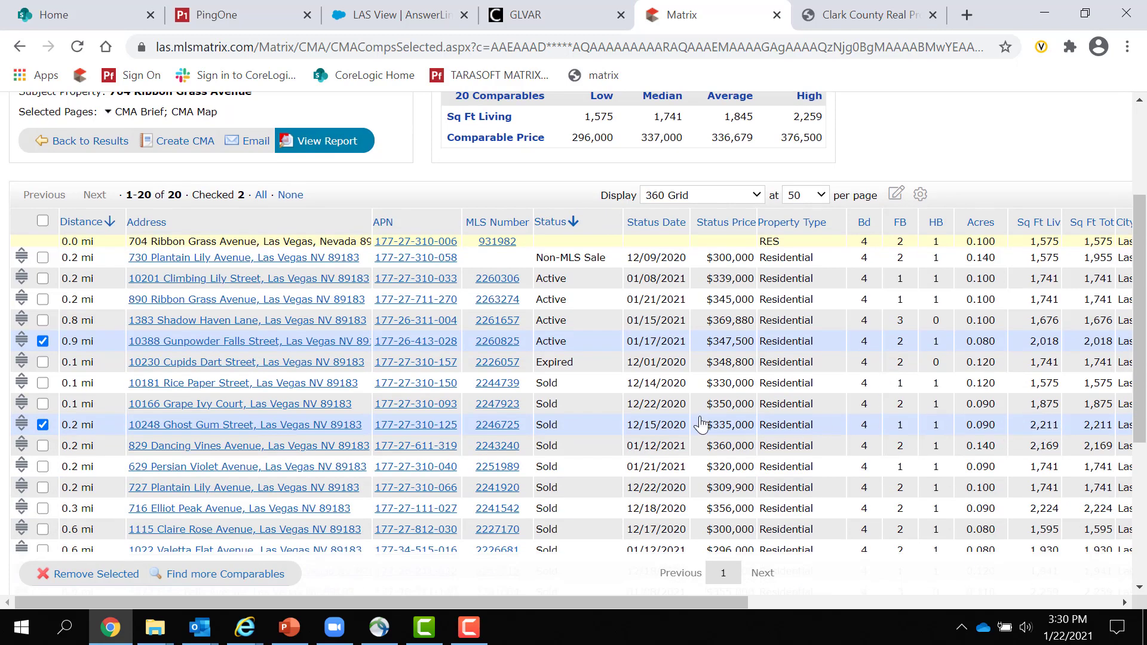
left_click(43, 446)
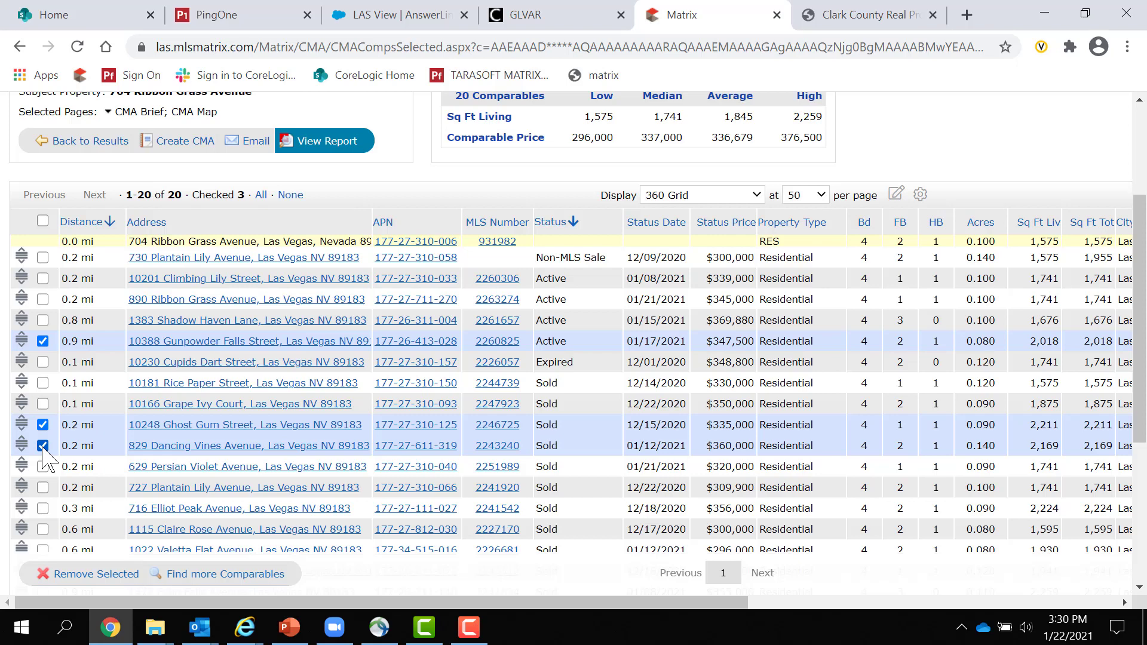
scroll(43, 451, "down", 1)
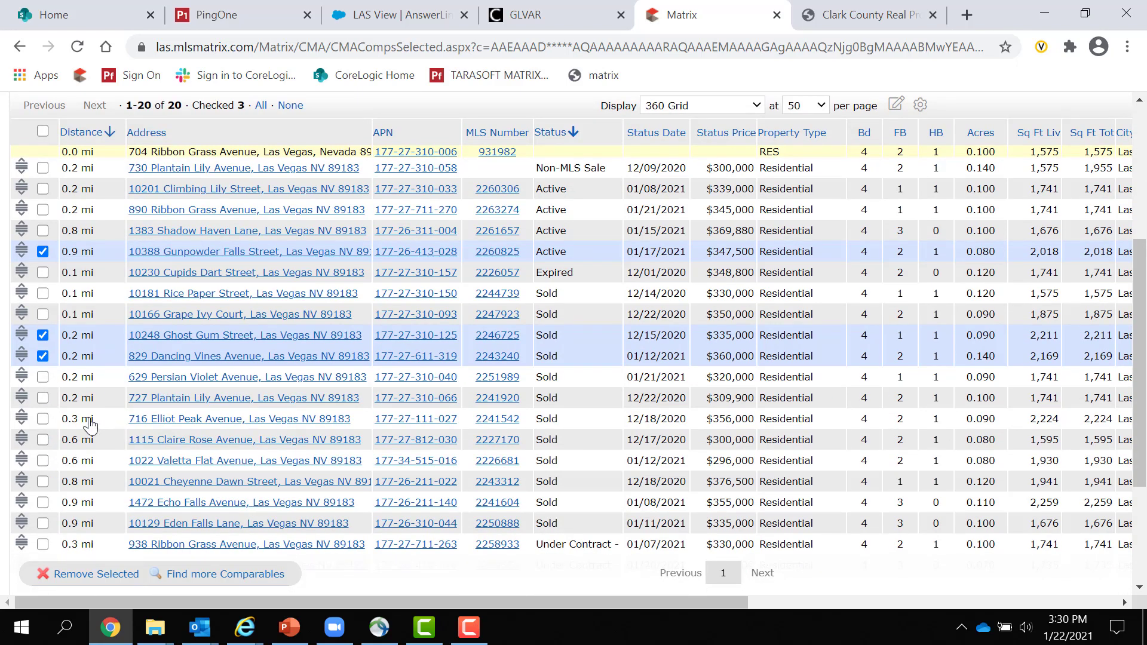
left_click(43, 419)
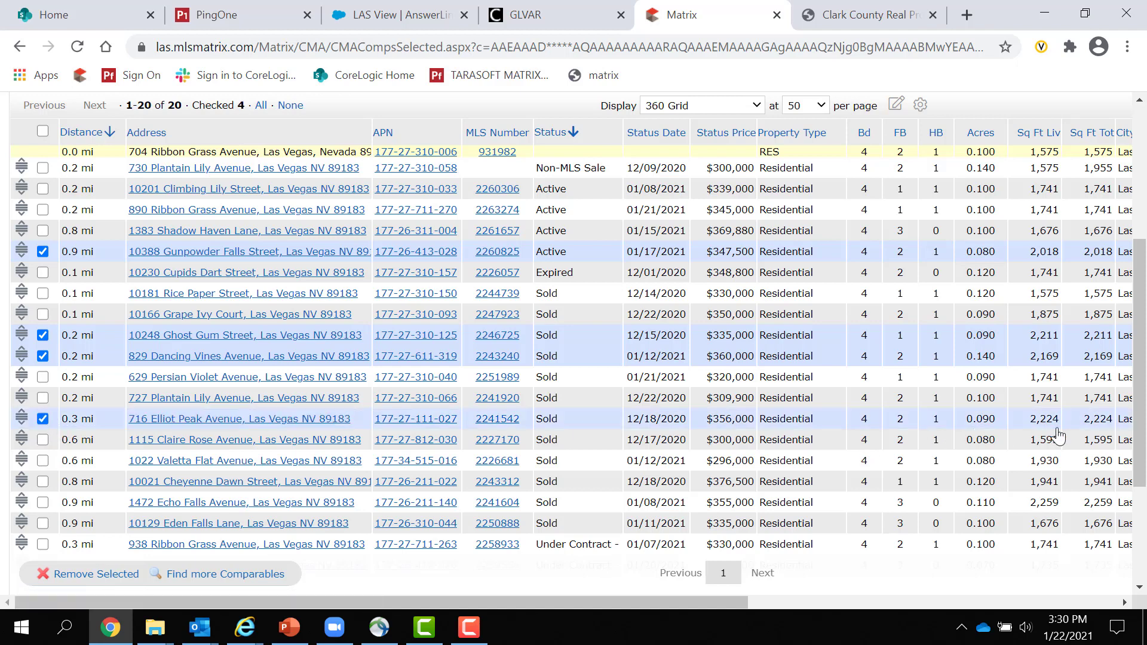
left_click(44, 502)
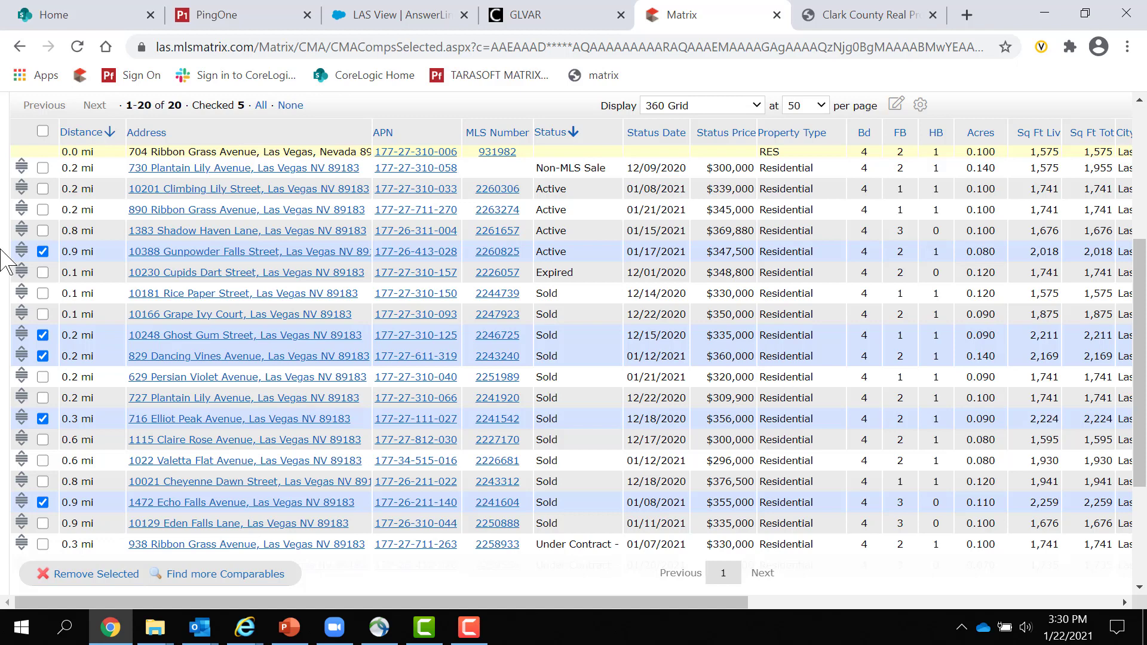
- Remove the five marked comparables and re-sort the remaining 15 by status
left_click(57, 580)
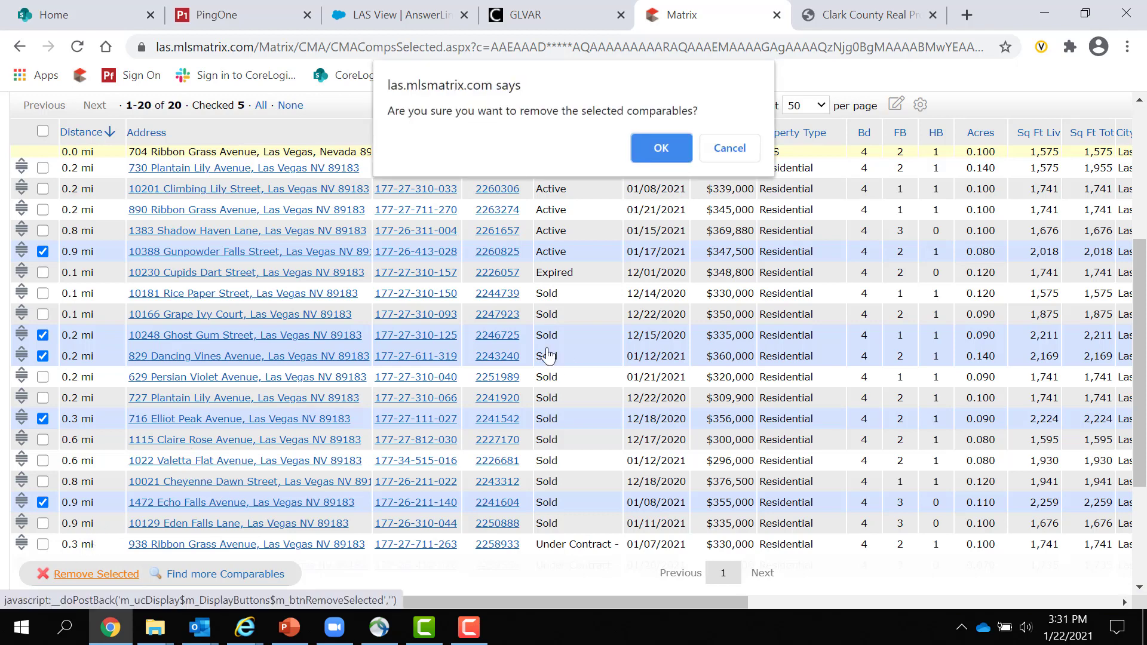
left_click(655, 152)
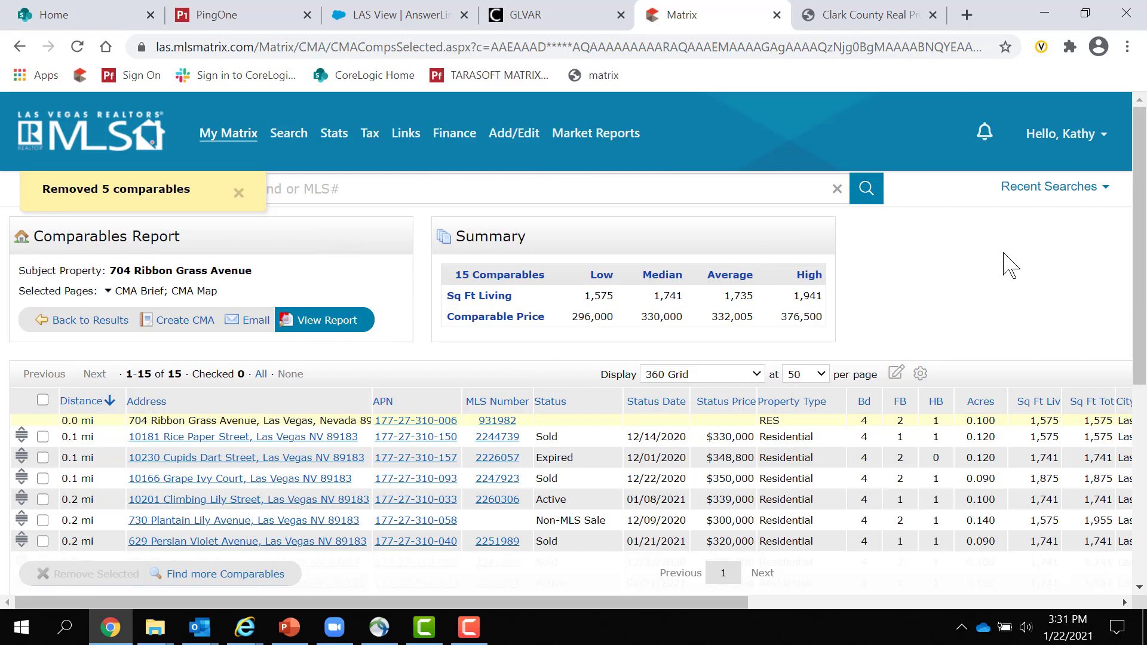
left_click(545, 412)
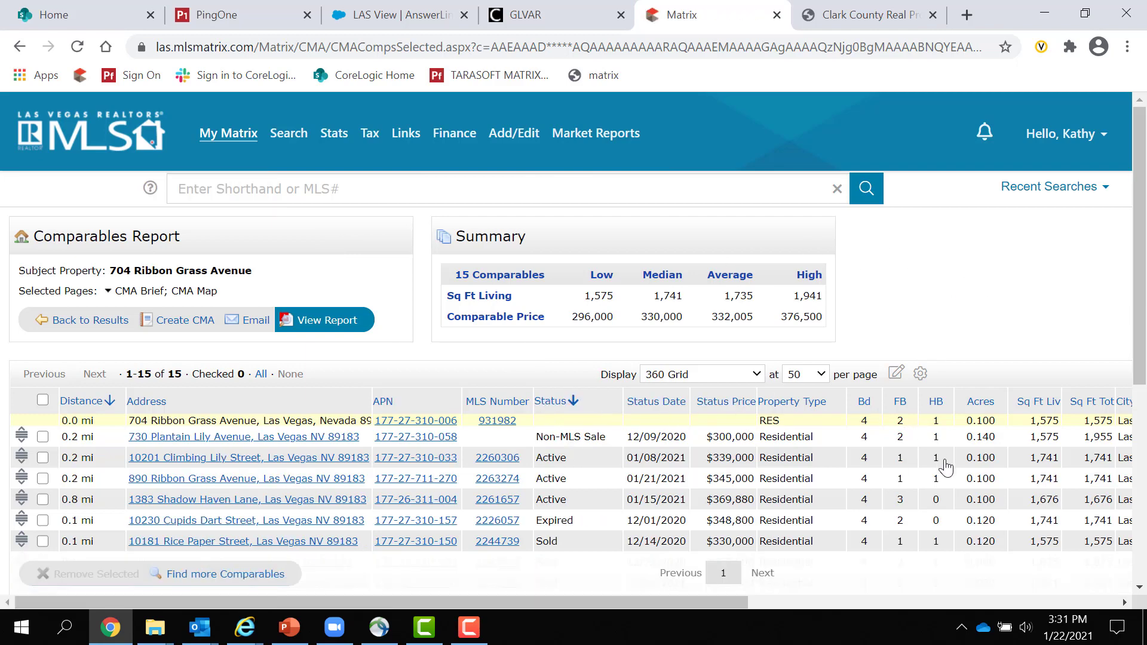
scroll(946, 468, "down", 2)
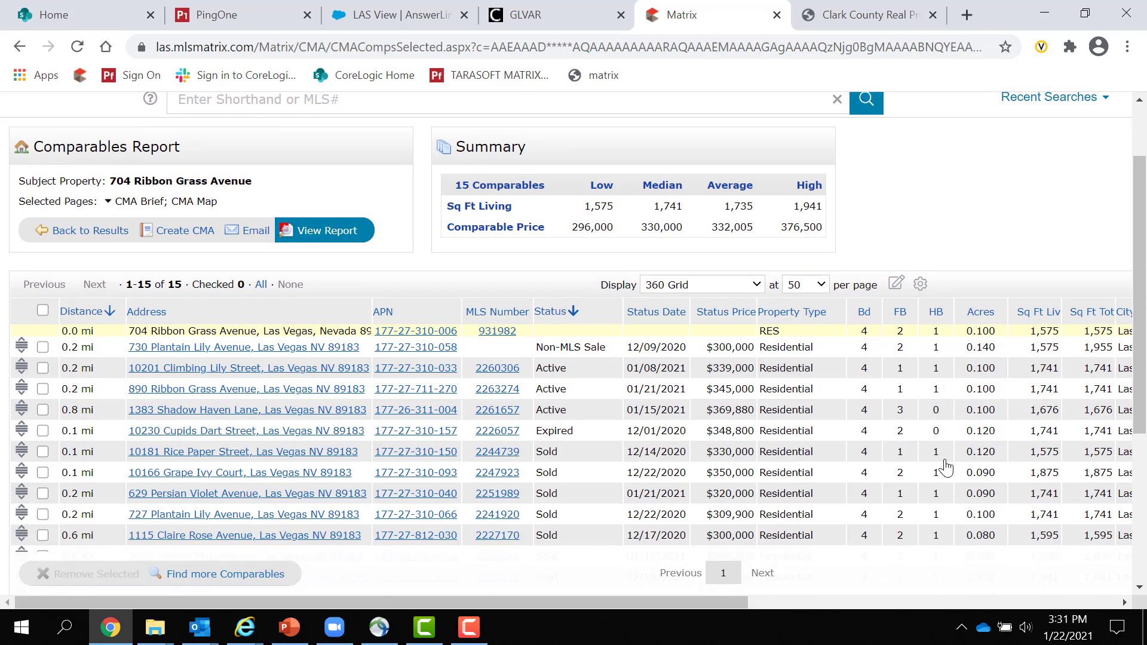
scroll(945, 467, "down", 2)
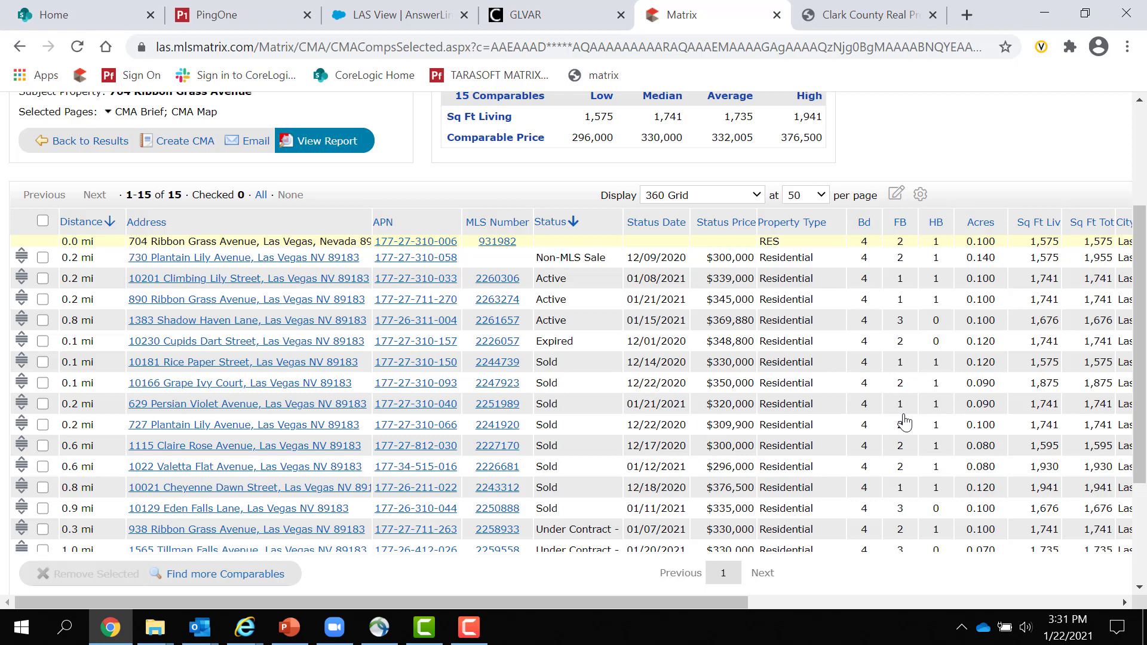
scroll(904, 423, "down", 2)
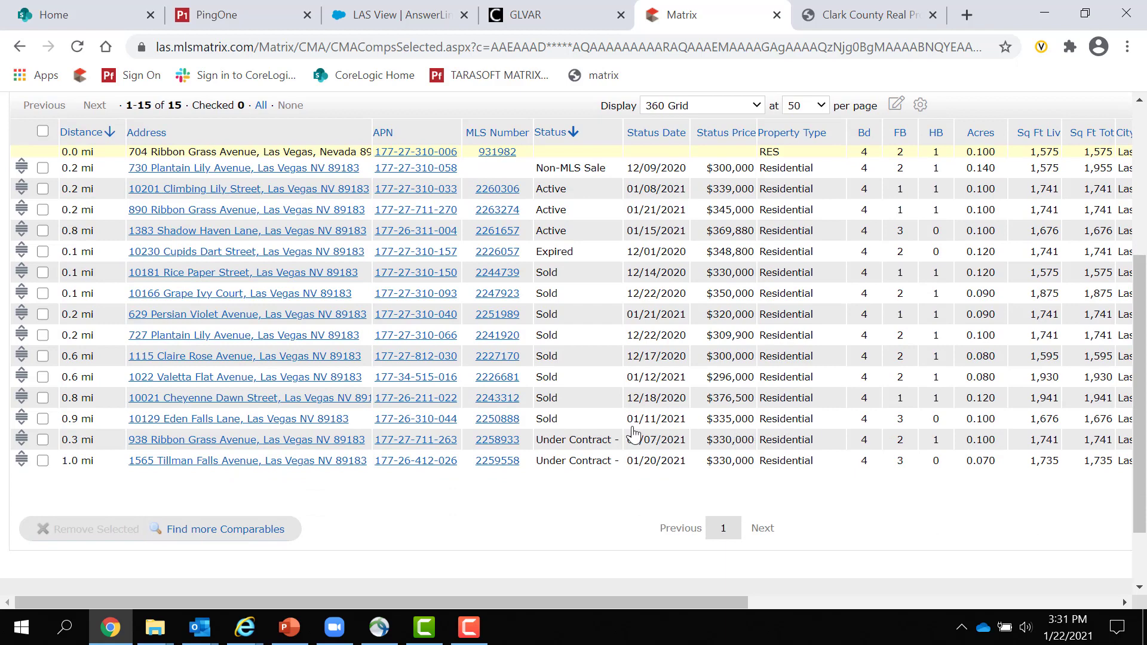
- Generate the 4-page CMA PDF report for the 15 comparables
left_click(498, 252)
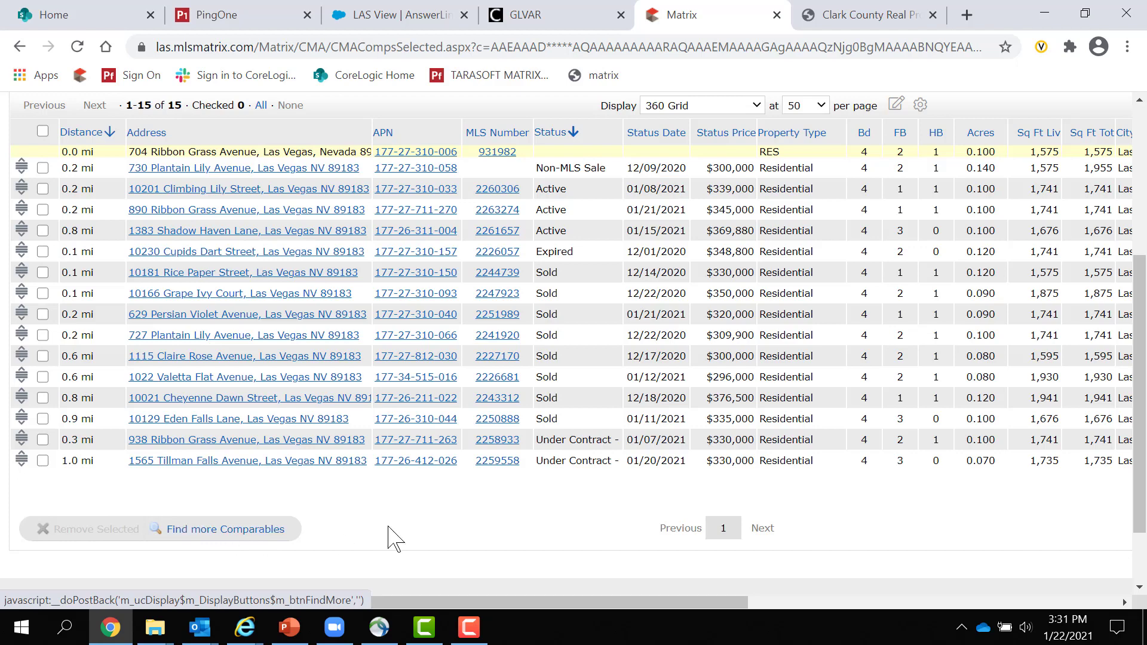
scroll(541, 528, "up", 3)
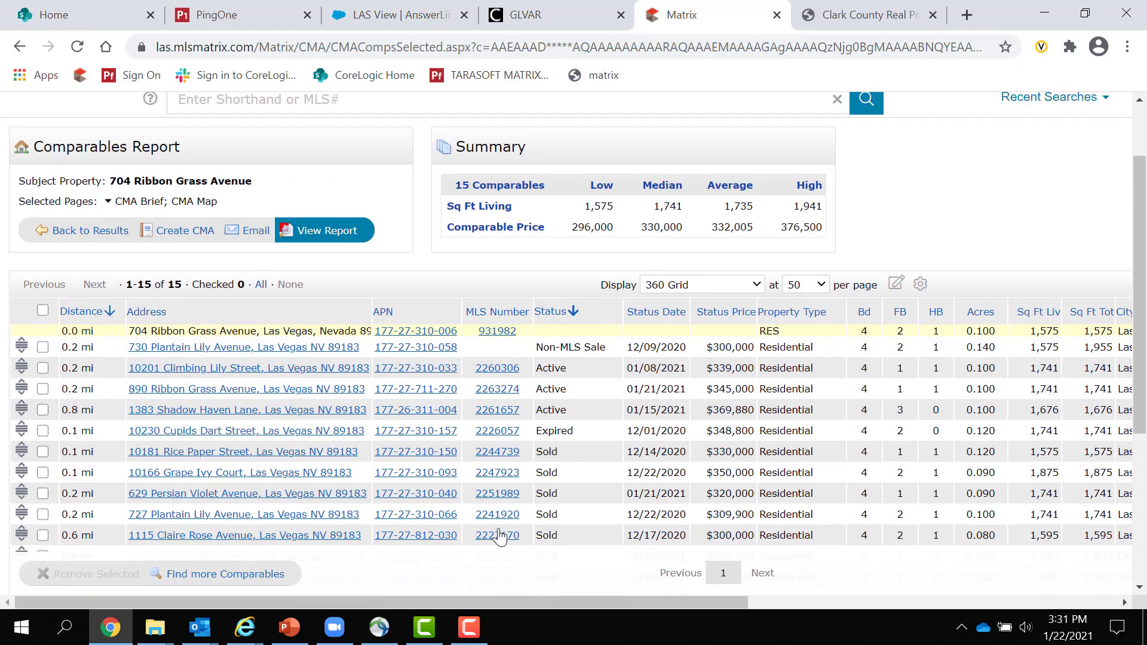
left_click(329, 238)
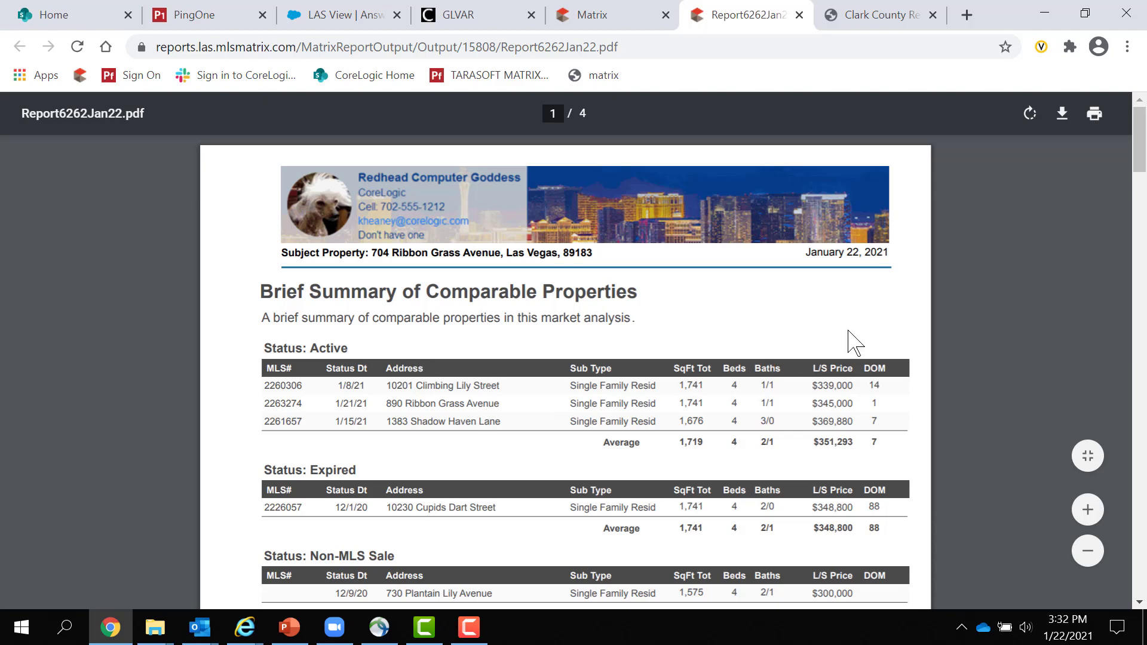
scroll(851, 408, "down", 2)
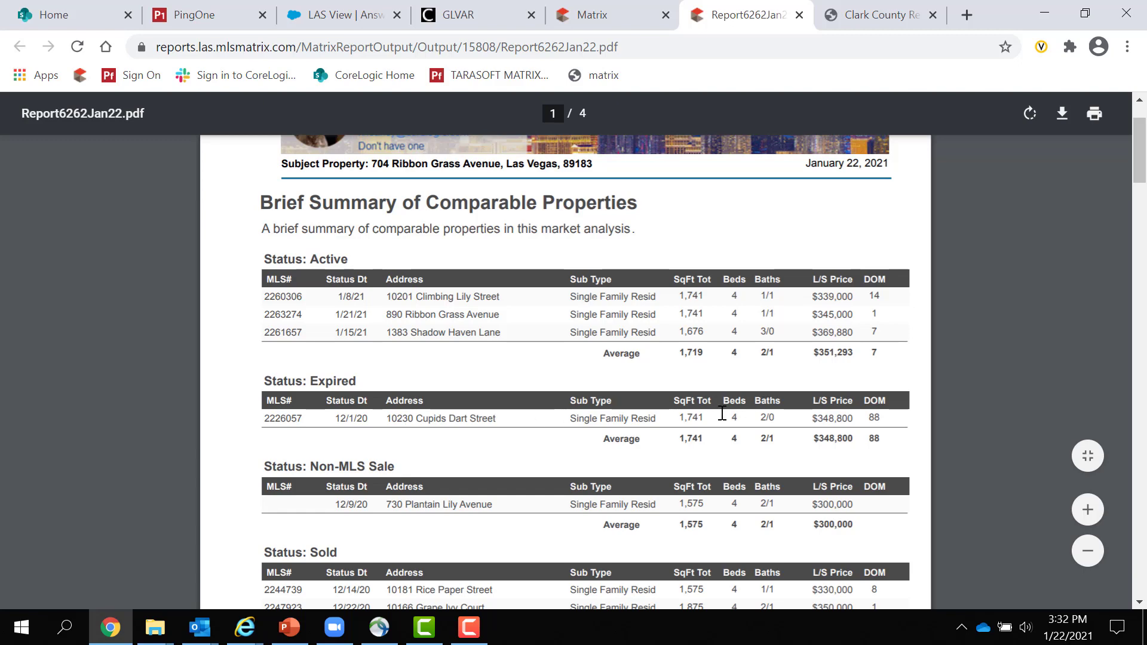
scroll(418, 463, "down", 2)
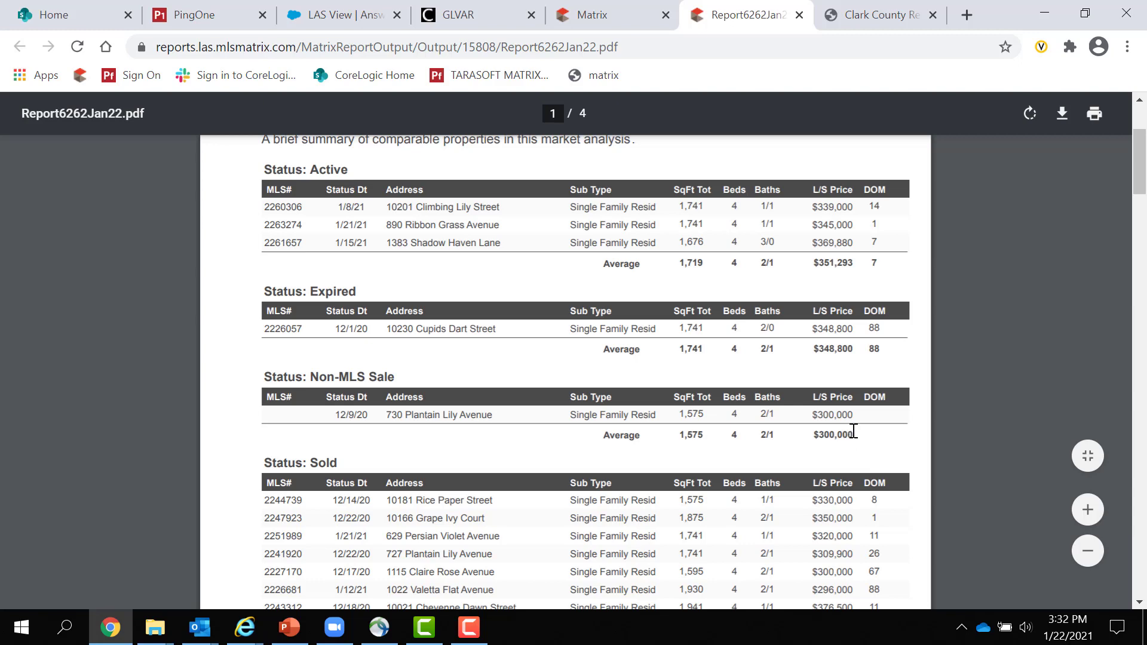
left_click_drag(853, 432, 797, 431)
left_click(756, 368)
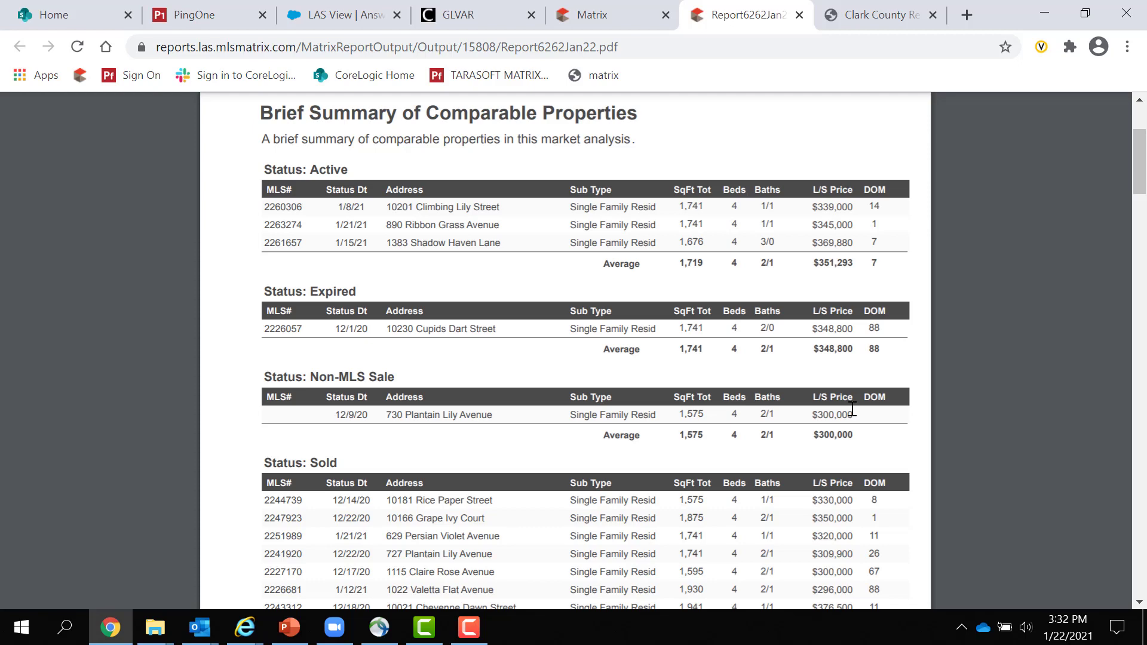
scroll(853, 410, "down", 3)
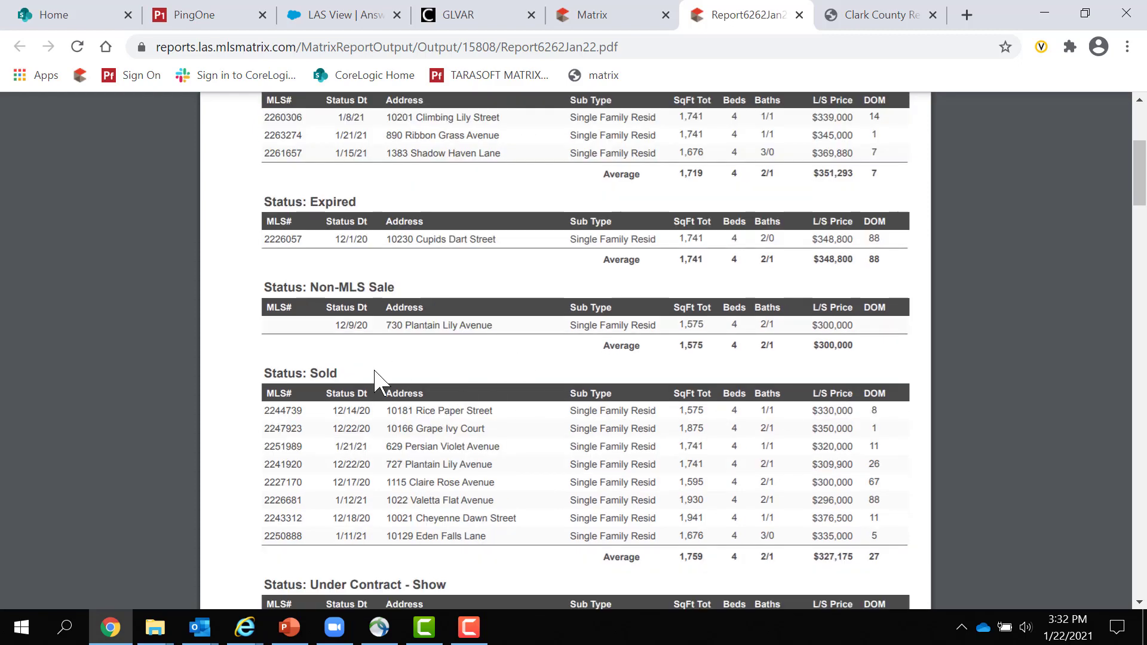
scroll(464, 428, "down", 3)
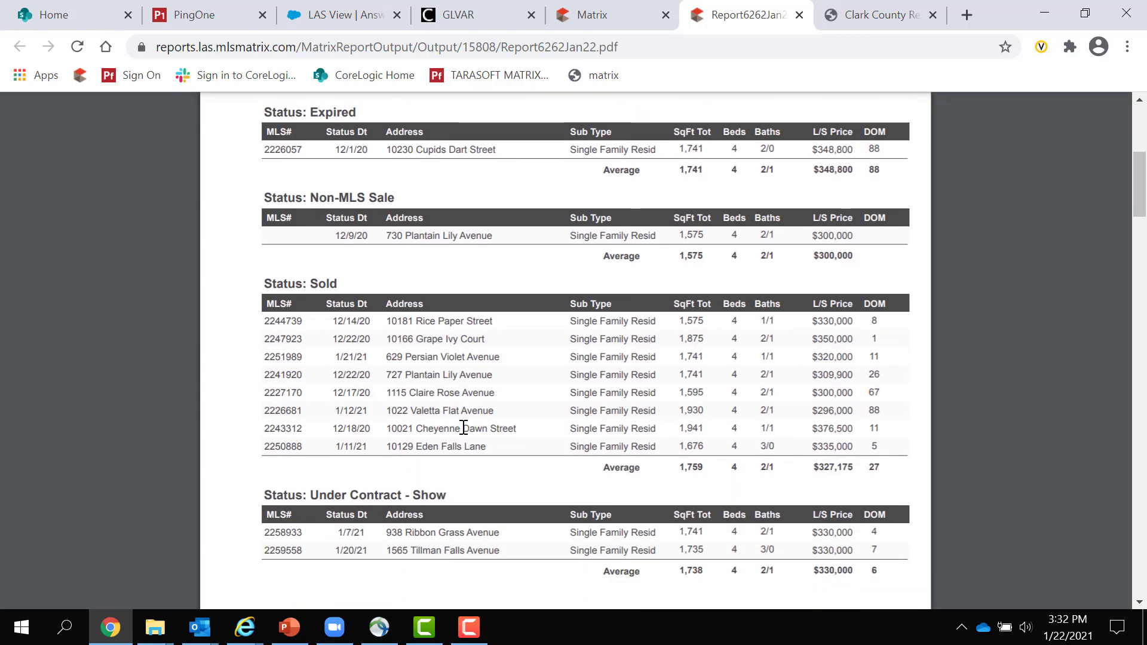
scroll(464, 428, "down", 3)
scroll(464, 428, "down", 3)
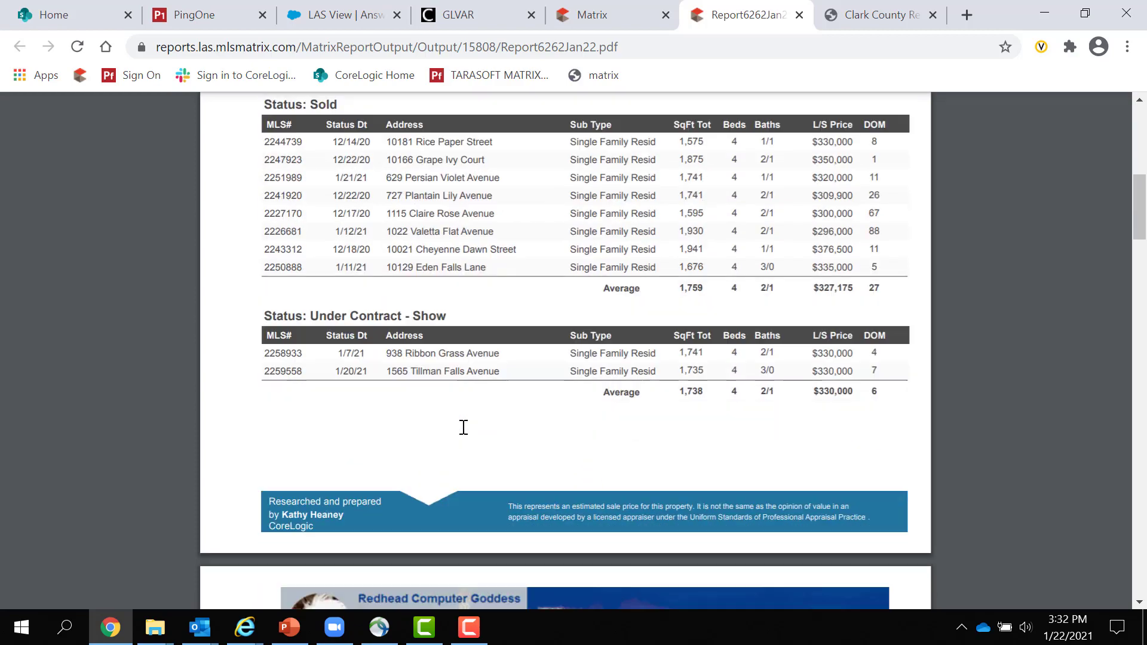
scroll(463, 427, "down", 9)
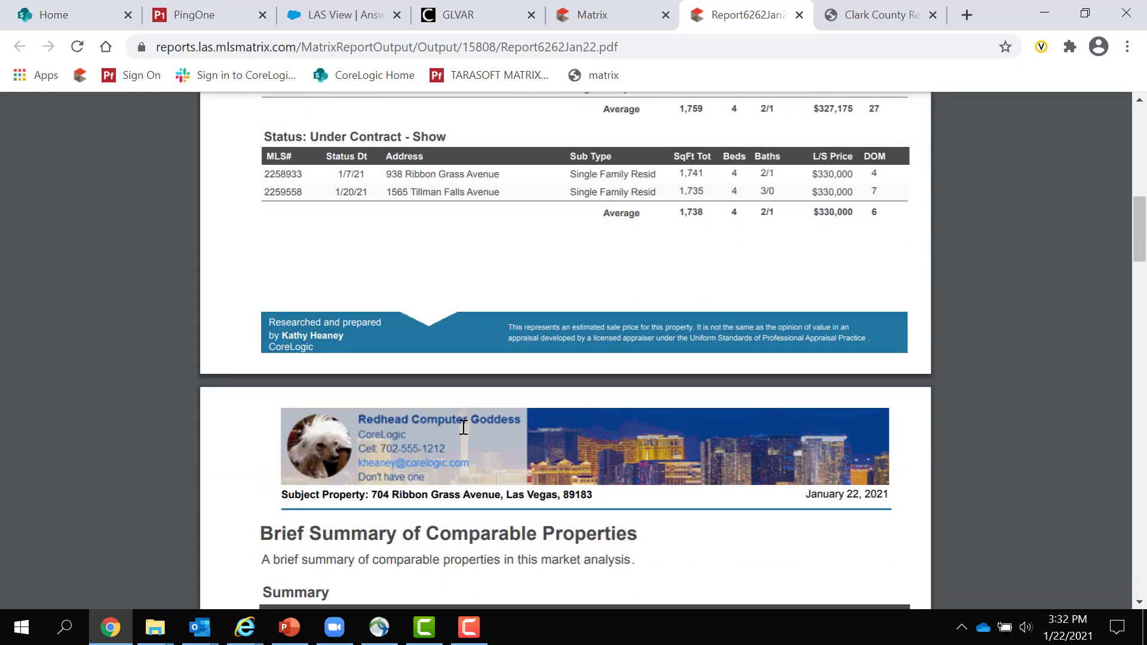
scroll(463, 428, "down", 6)
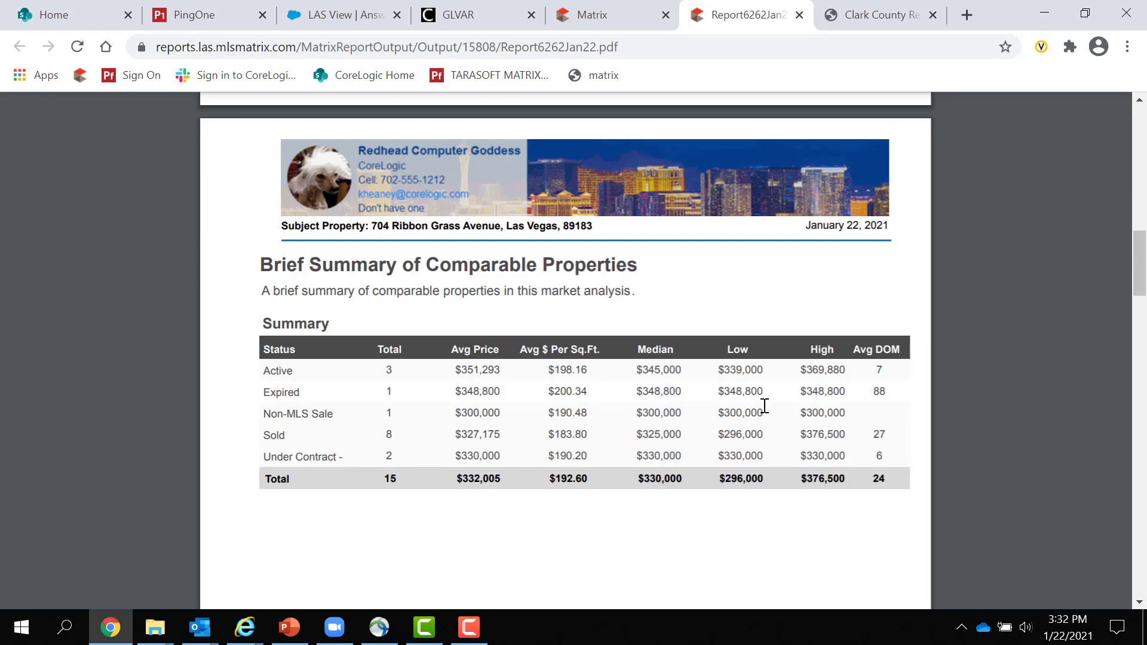
scroll(765, 406, "down", 5)
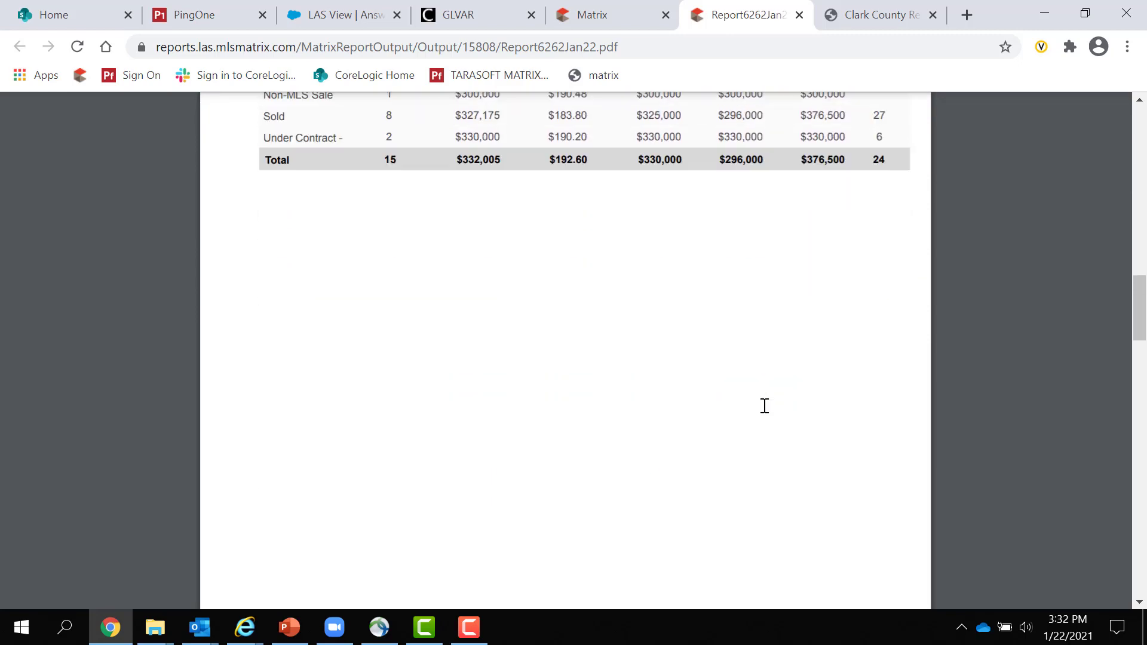
scroll(765, 405, "down", 7)
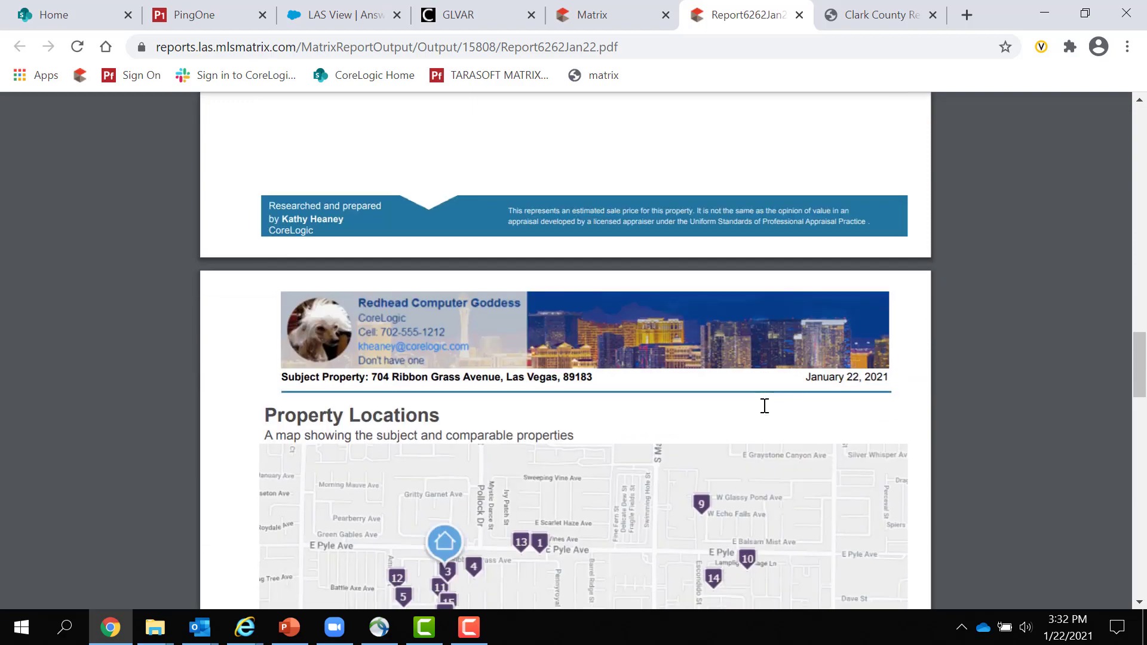
scroll(764, 406, "down", 4)
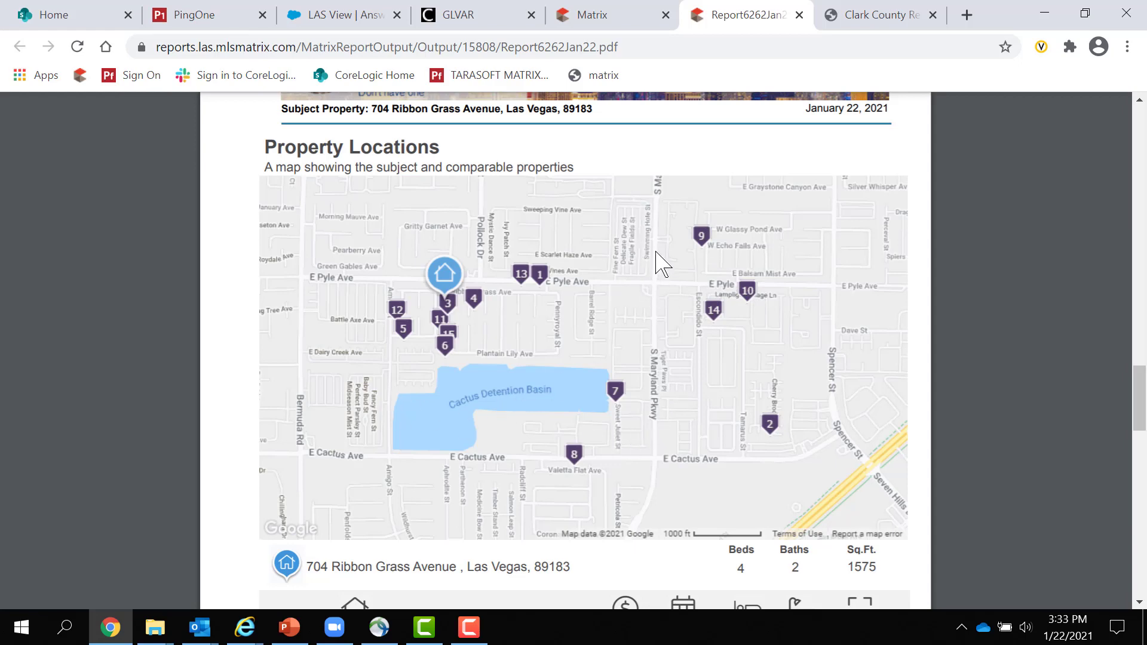
scroll(487, 415, "down", 1)
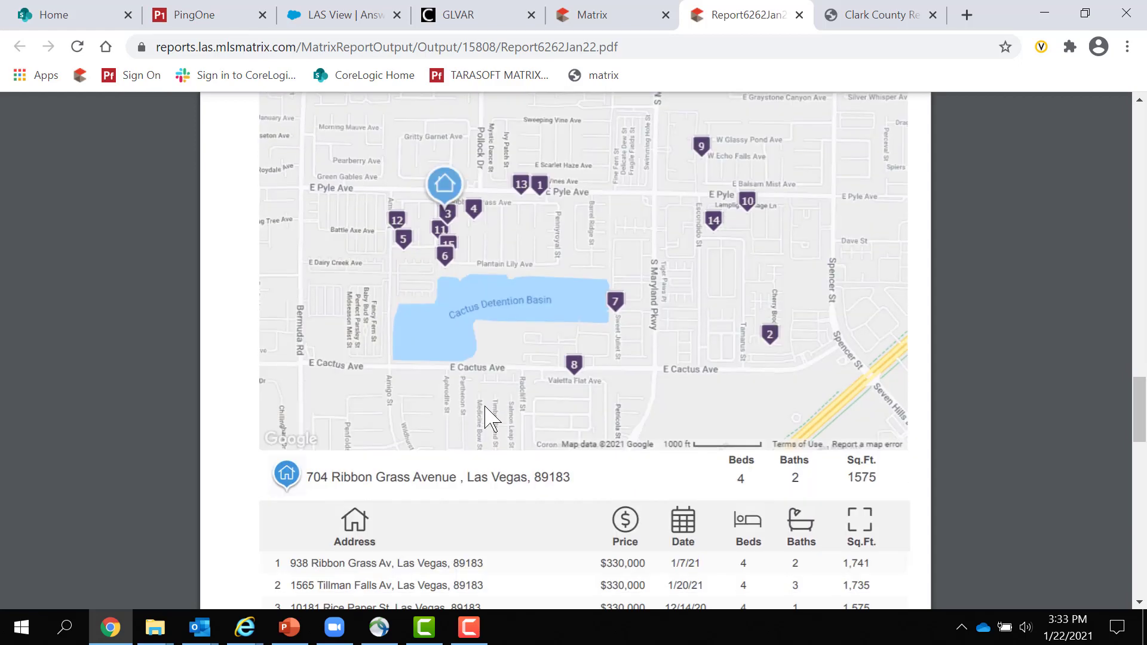
scroll(487, 415, "down", 1)
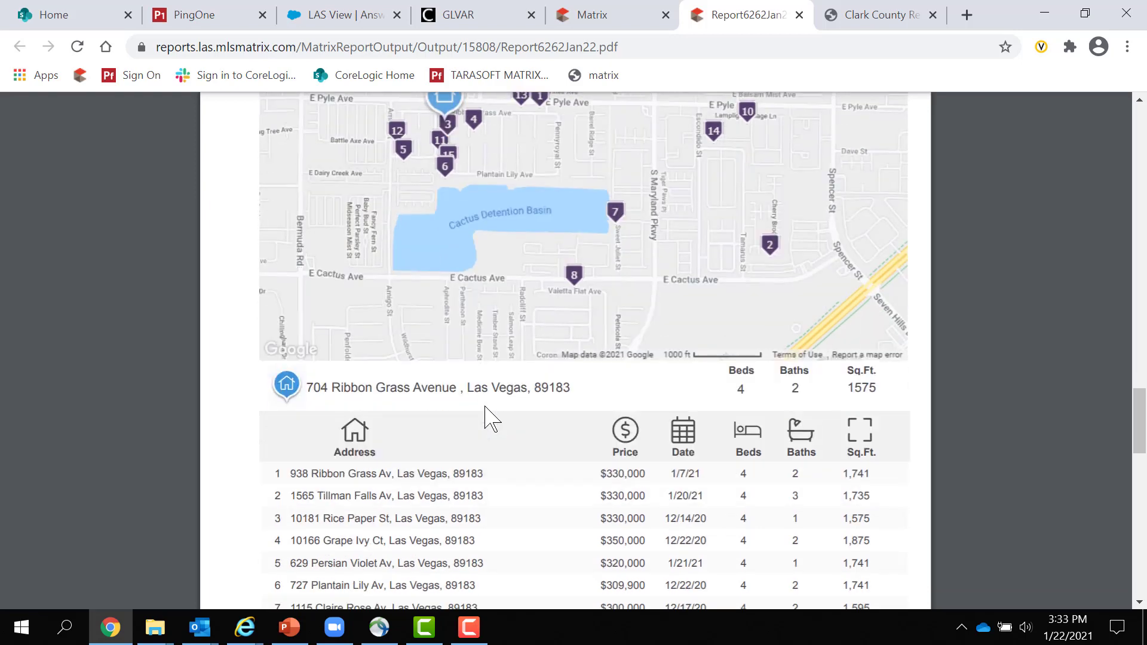
scroll(487, 418, "down", 1)
scroll(487, 419, "down", 1)
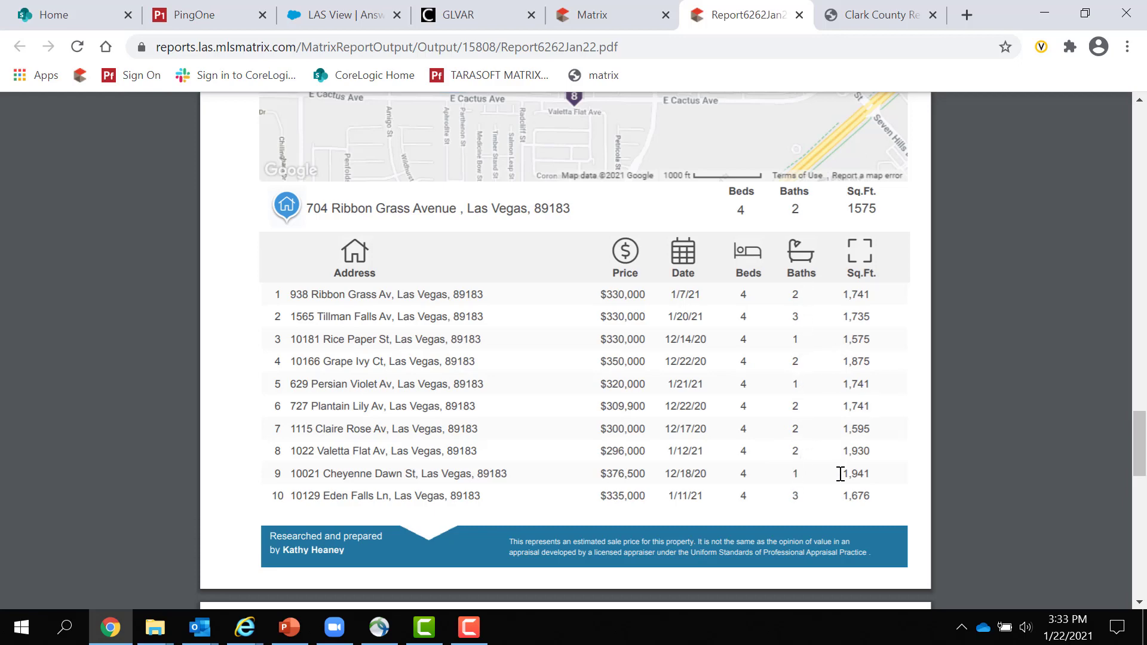
scroll(840, 474, "down", 1)
scroll(840, 474, "down", 4)
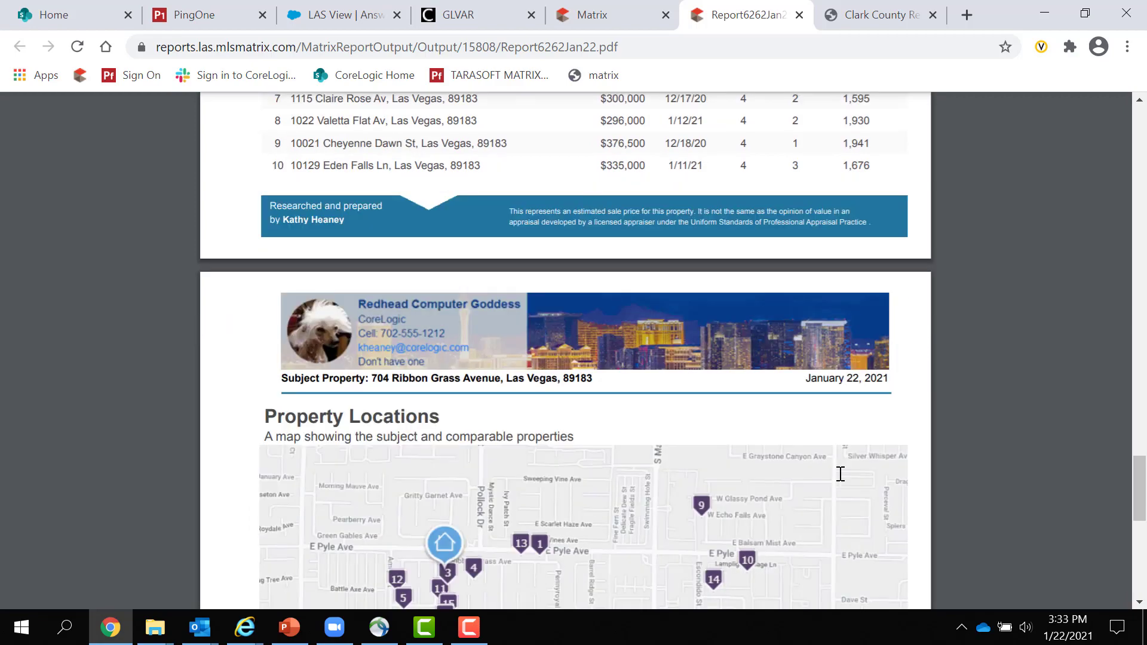
scroll(840, 473, "down", 4)
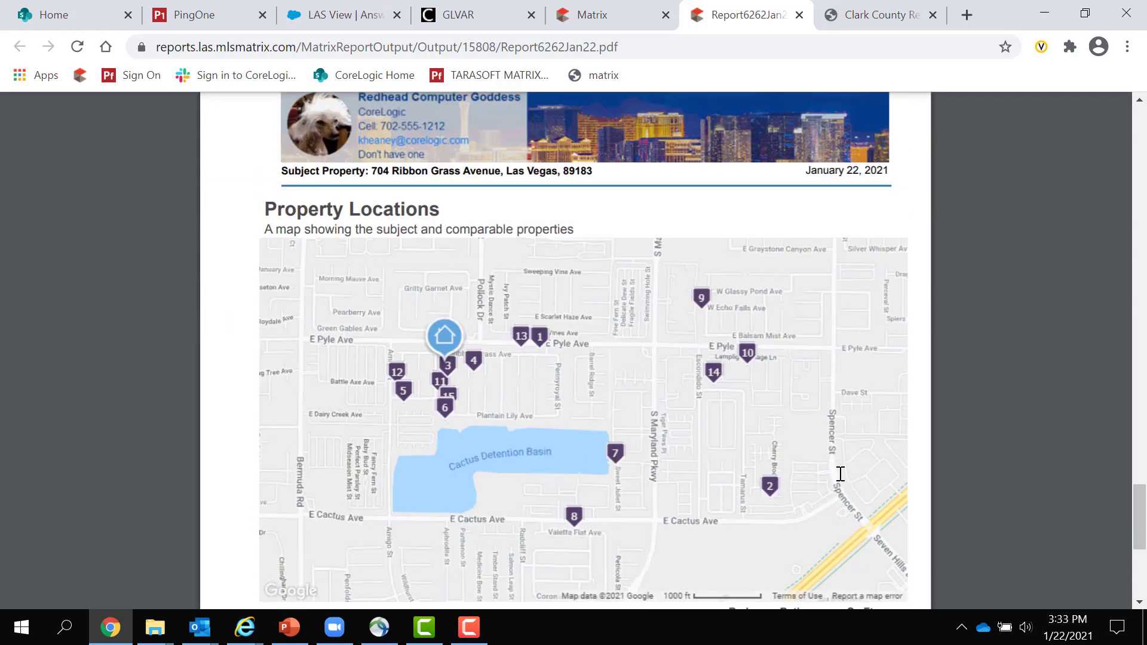
scroll(840, 474, "down", 2)
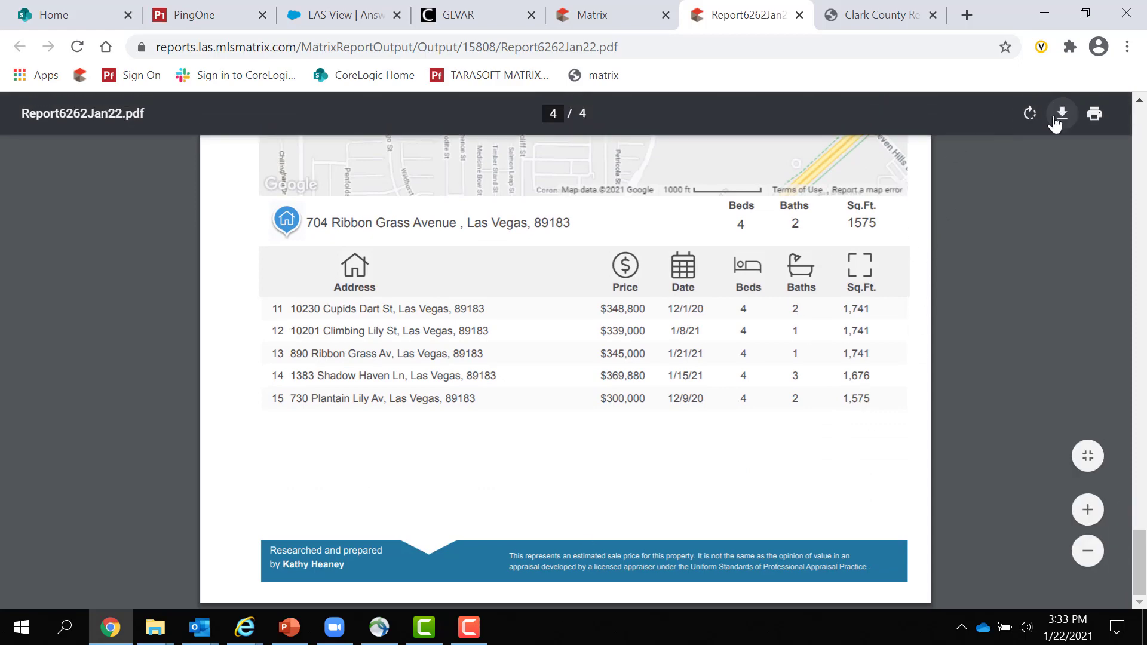
- Save the CMA report to Downloads as 'Quick CMA for Video.pdf'
left_click(1061, 115)
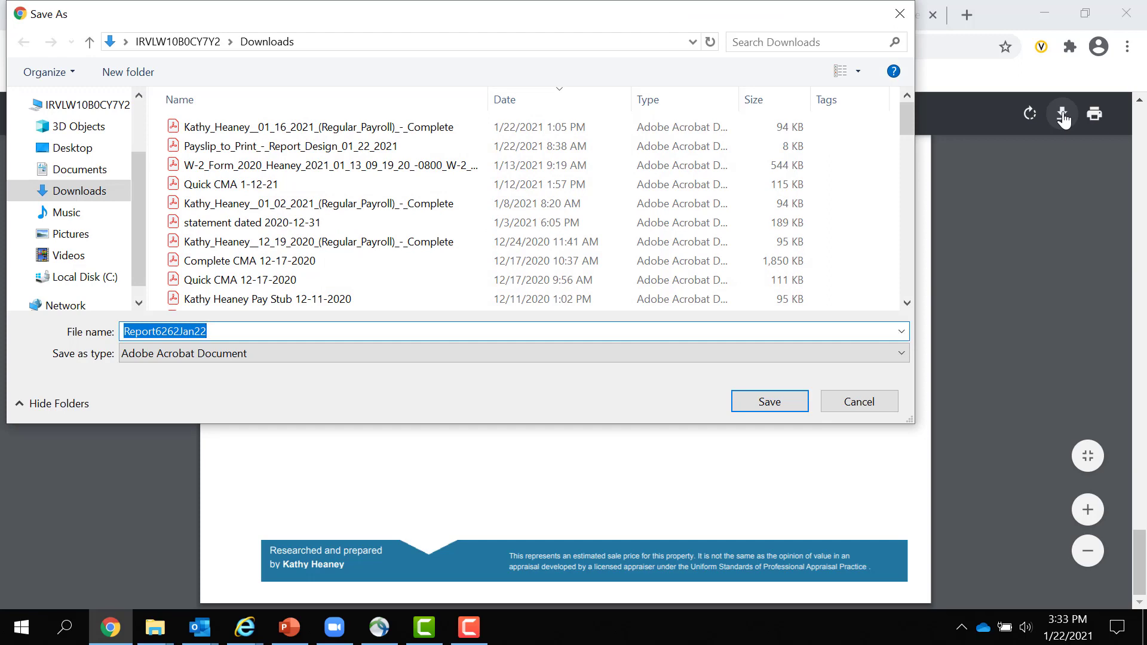
type("CM")
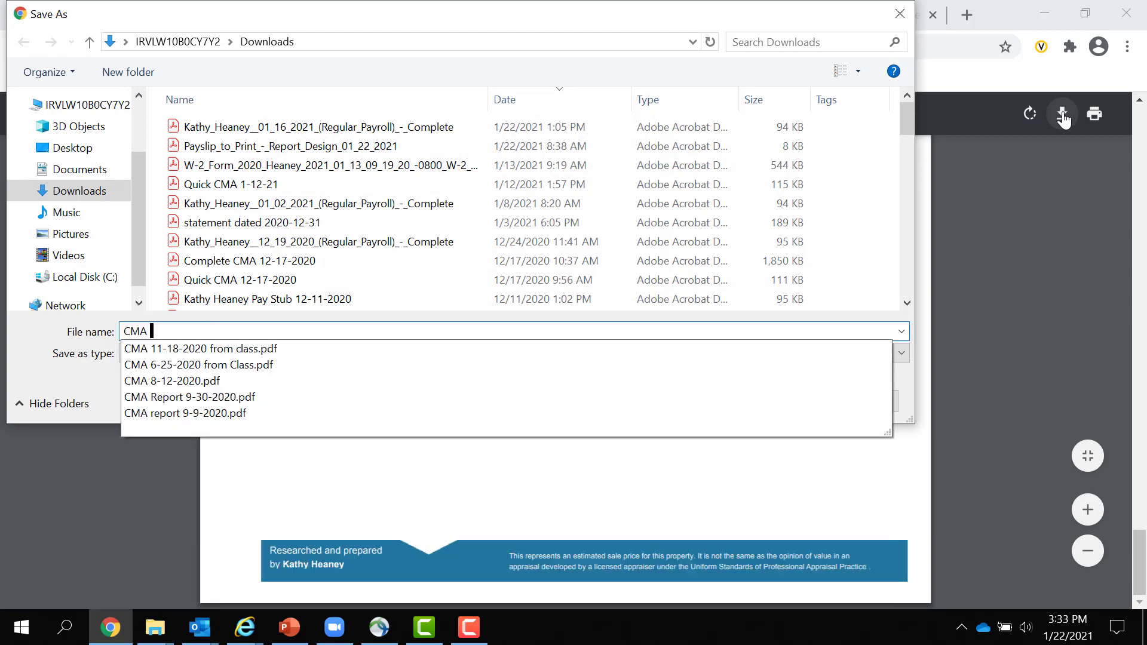
type("A")
key("BackSpace")
key("BackSpace")
key("BackSpace")
type("Qu")
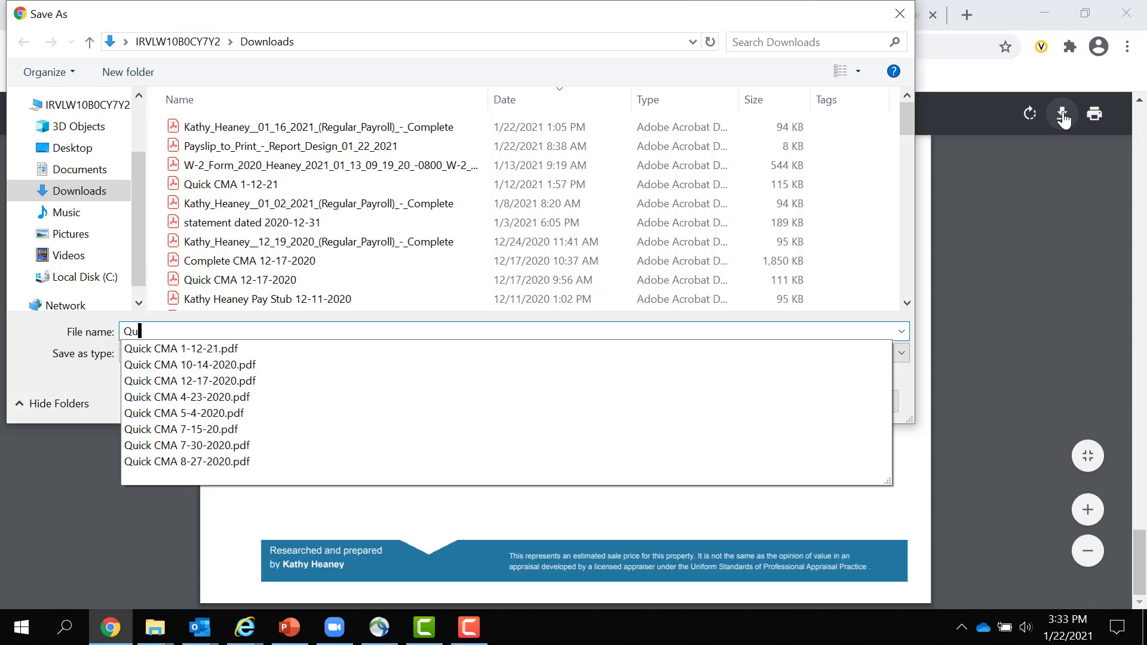
type("ik")
key("BackSpace")
type("ck DM")
key("BackSpace")
key("BackSpace")
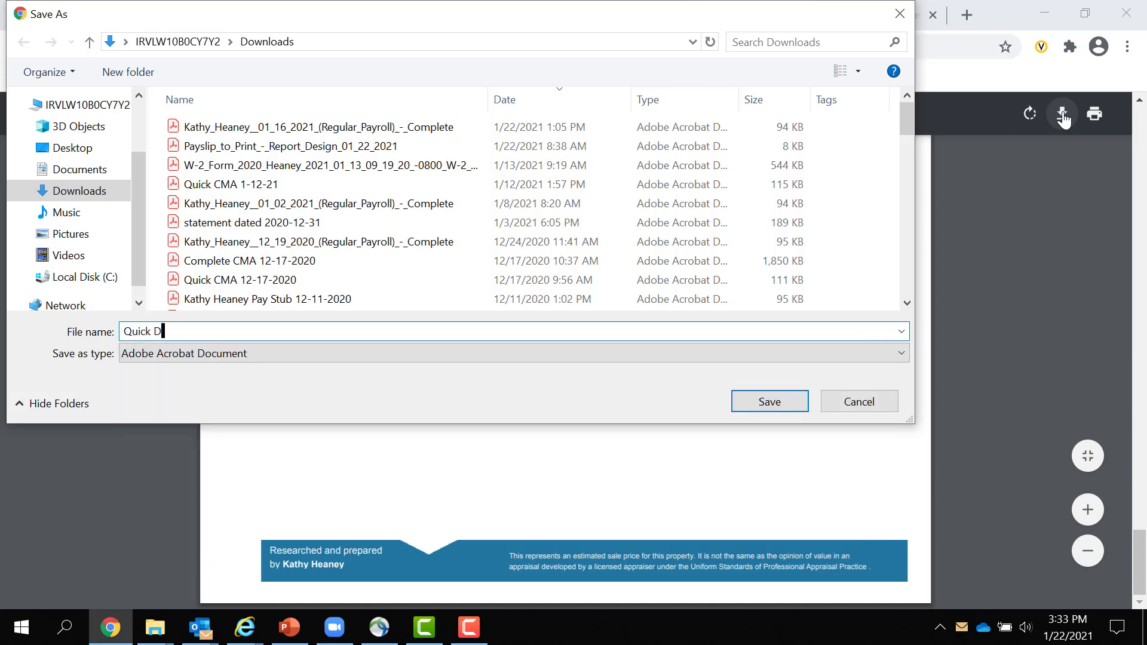
type("CMA")
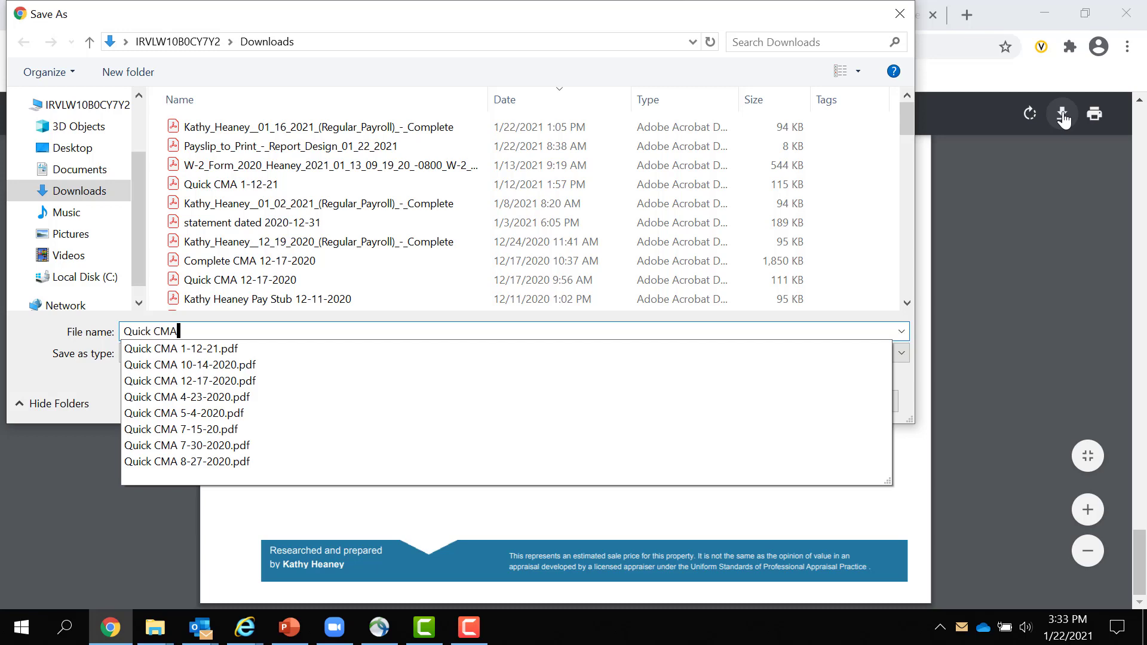
type(" for Video")
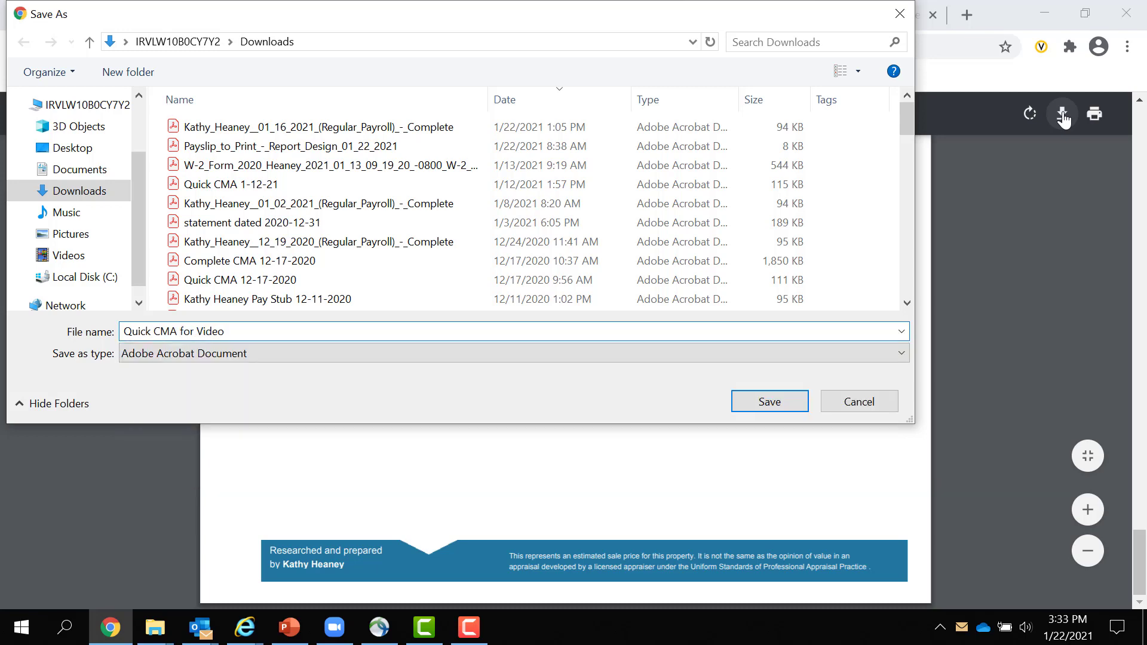
key("Return")
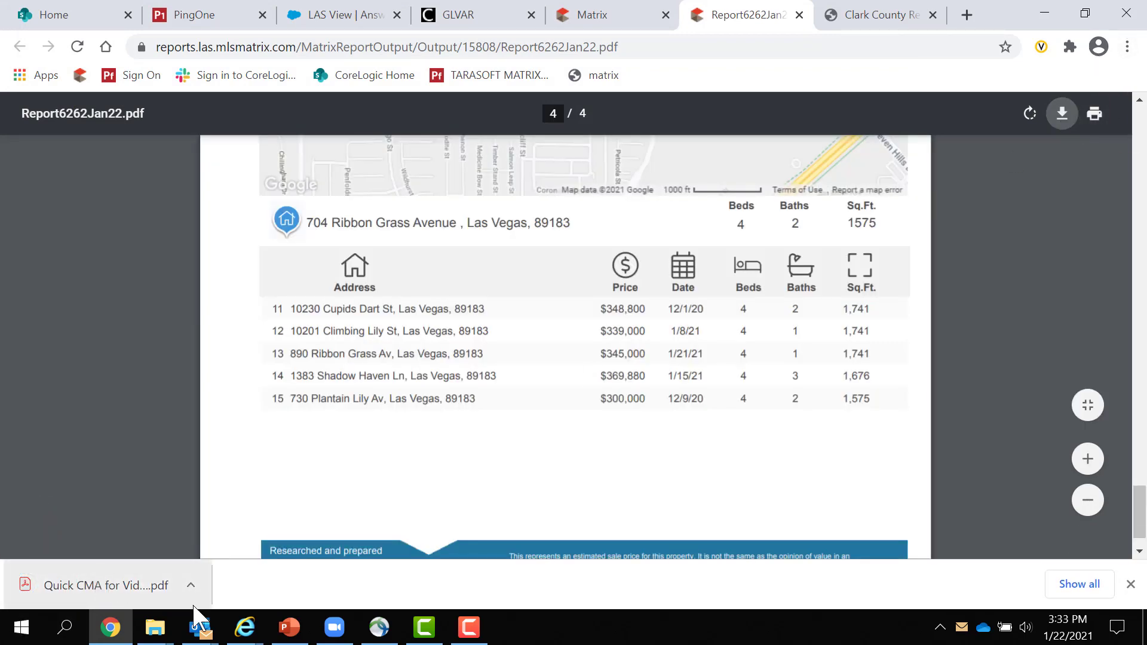
- Go back to the Matrix Comparables Report showing 15 comparables averaging $332,005
mouse_move(197, 631)
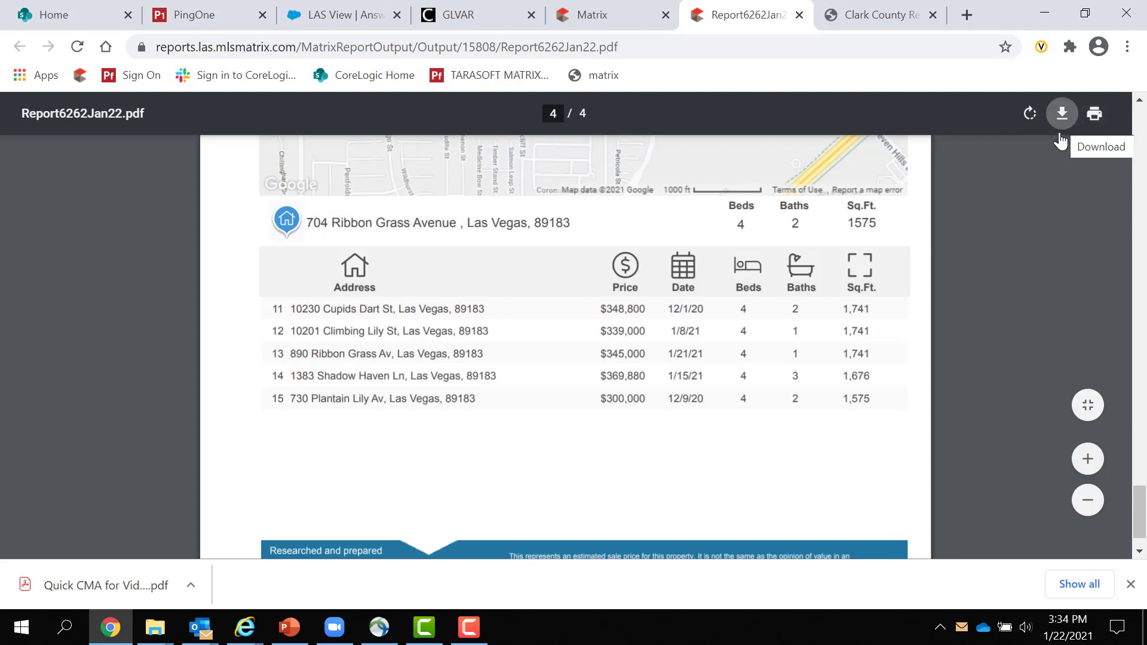
scroll(209, 290, "up", 2)
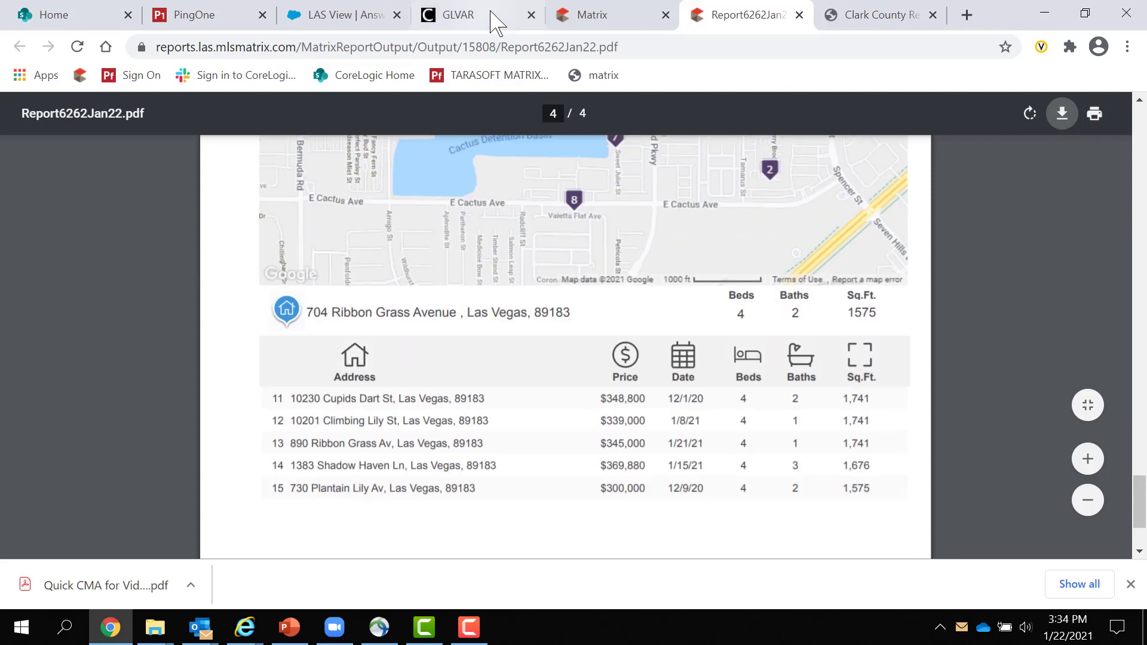
left_click(633, 25)
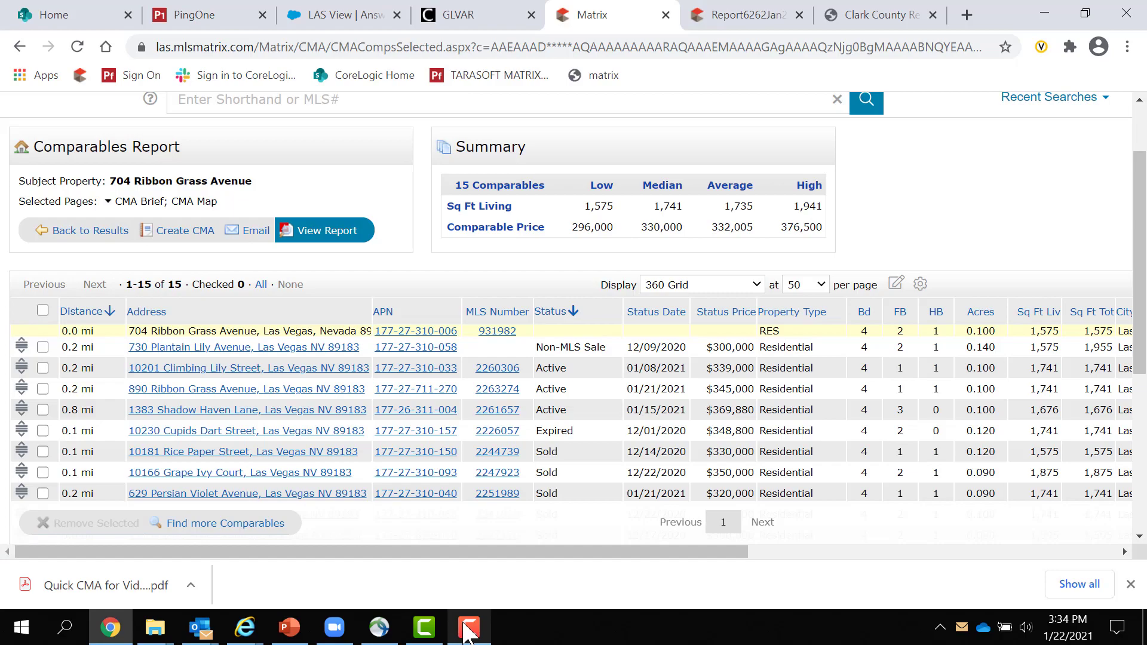
mouse_move(467, 623)
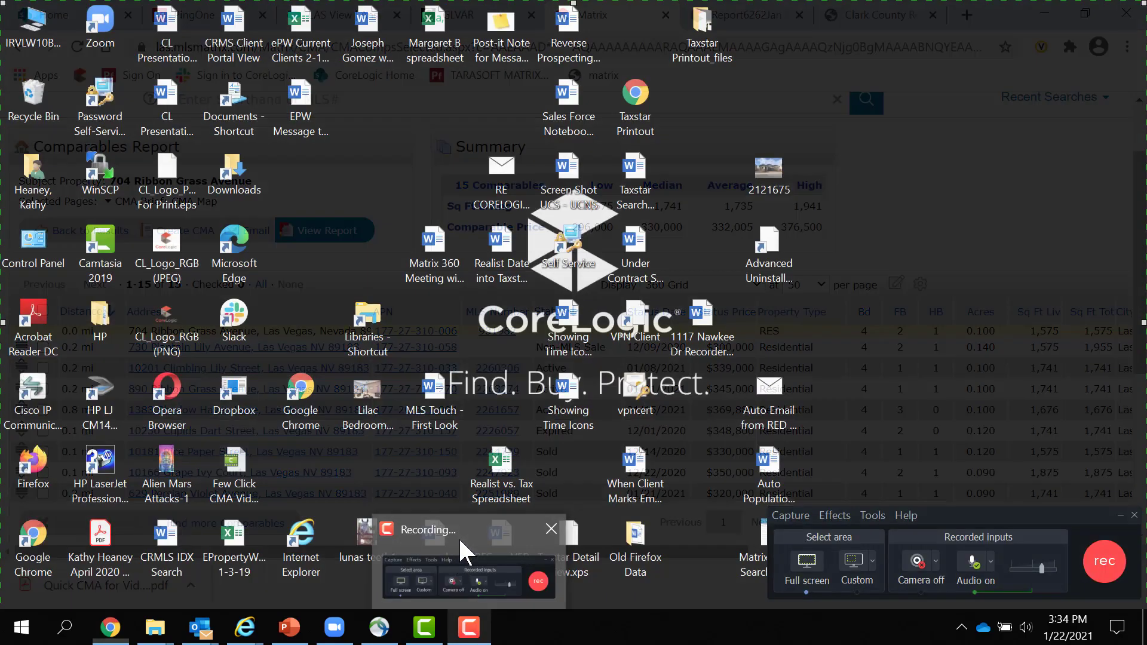
left_click(460, 550)
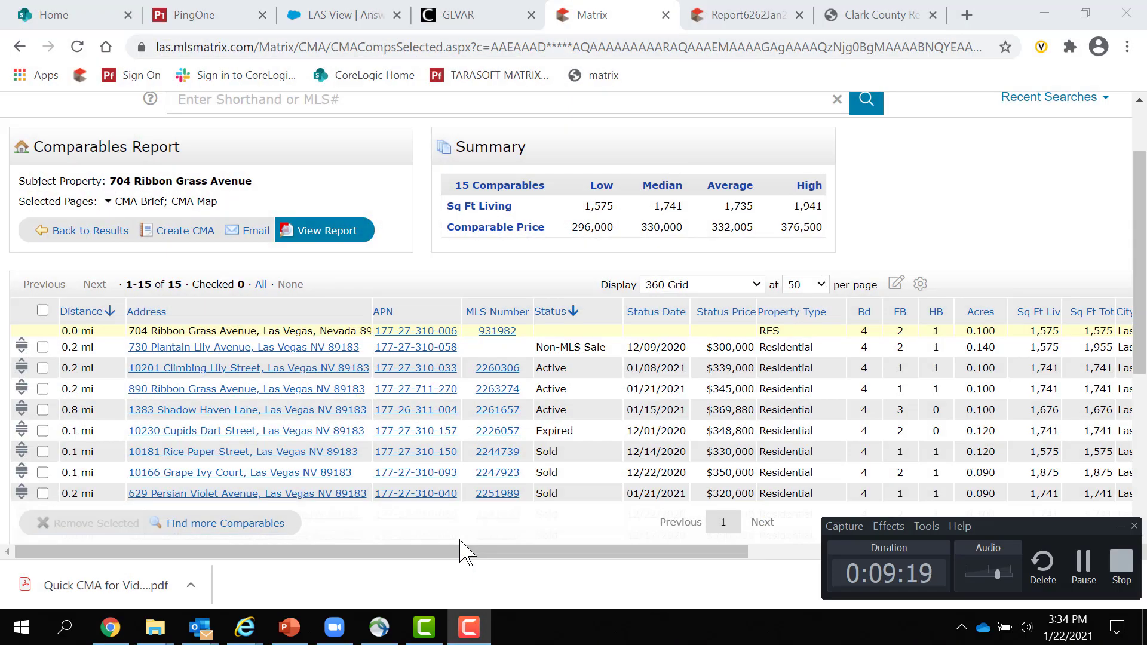